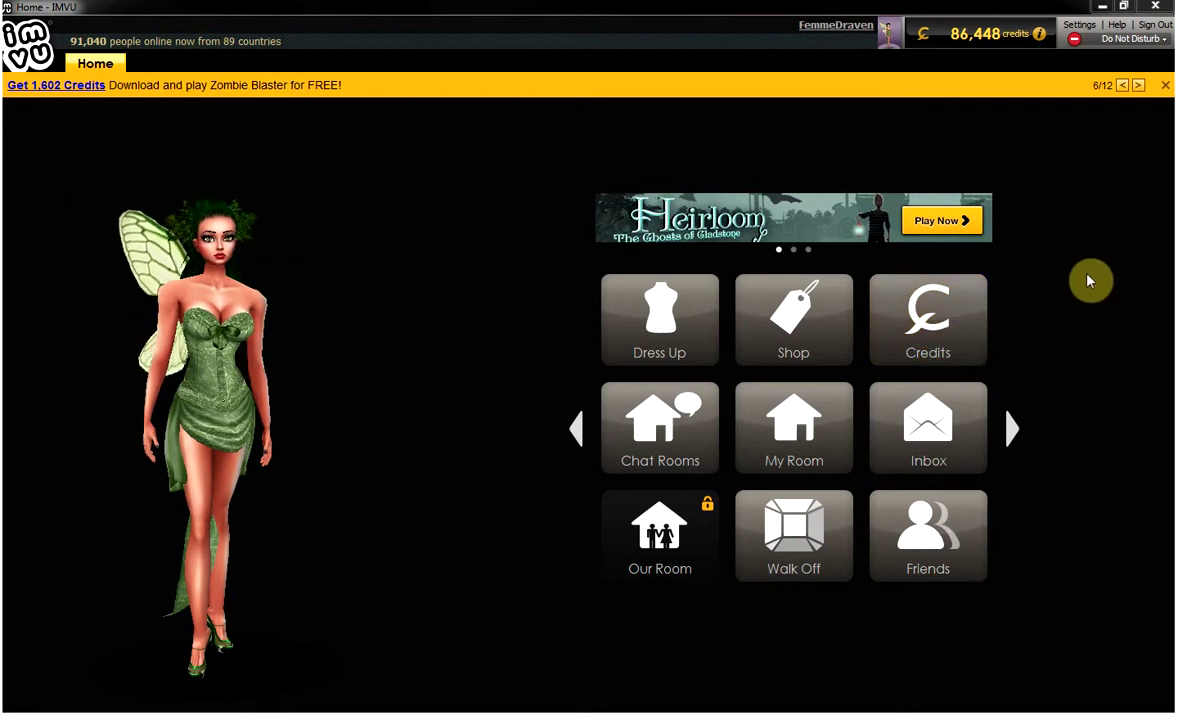
# Set the online status to Away, then back to Do Not Disturb.
pyautogui.click(1165, 40)
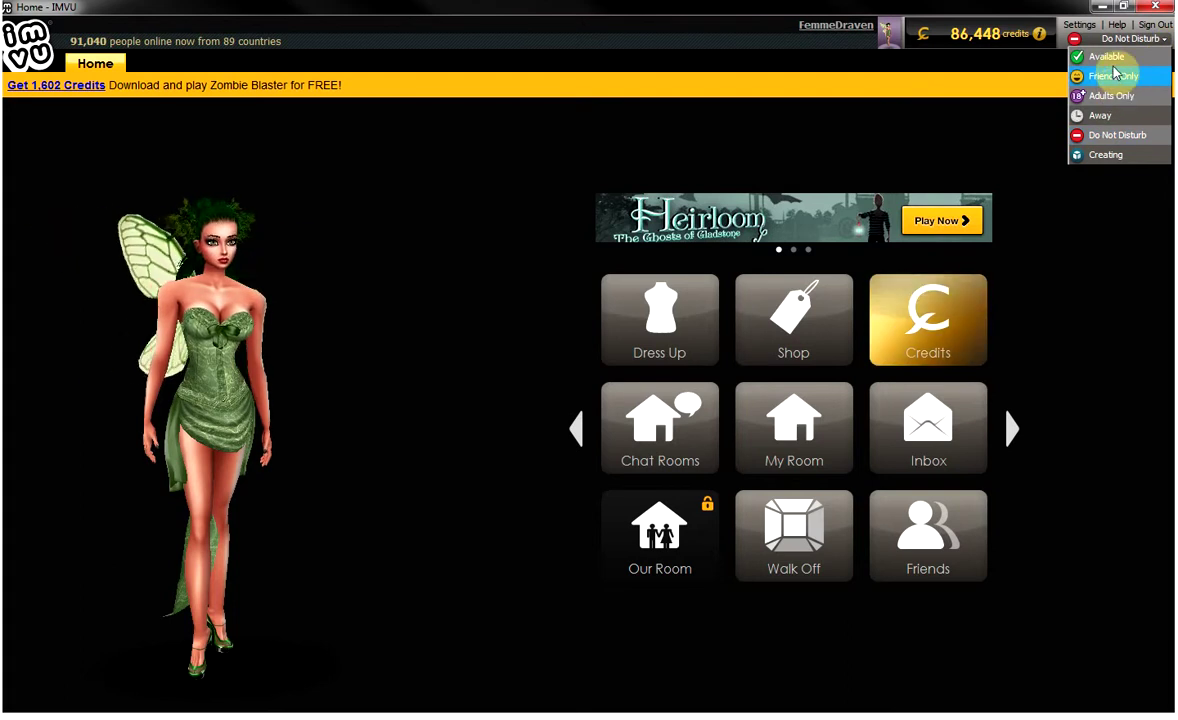
pyautogui.click(1108, 118)
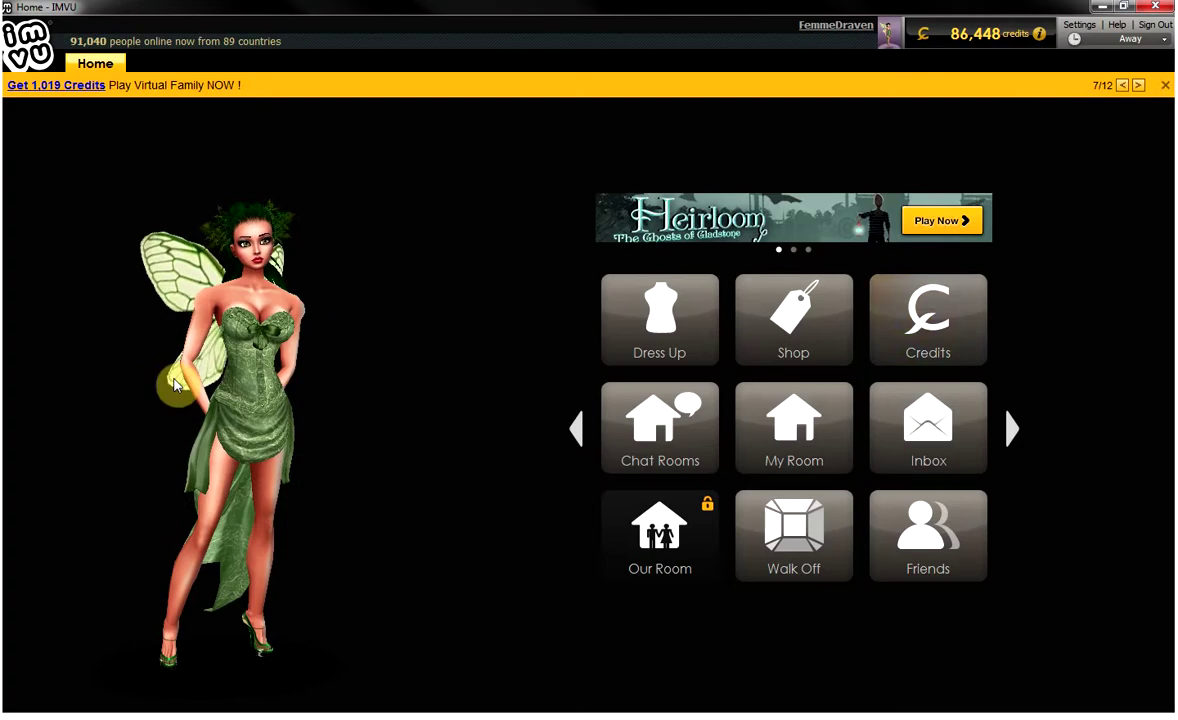
pyautogui.click(1164, 40)
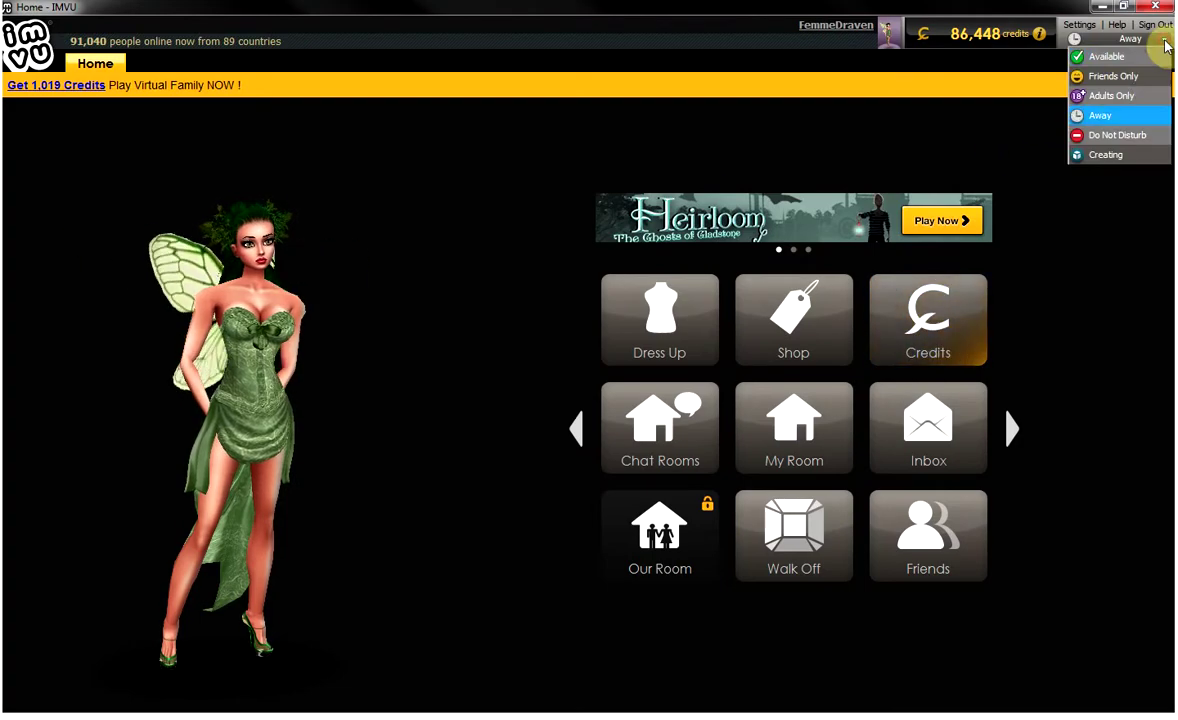
pyautogui.click(1115, 135)
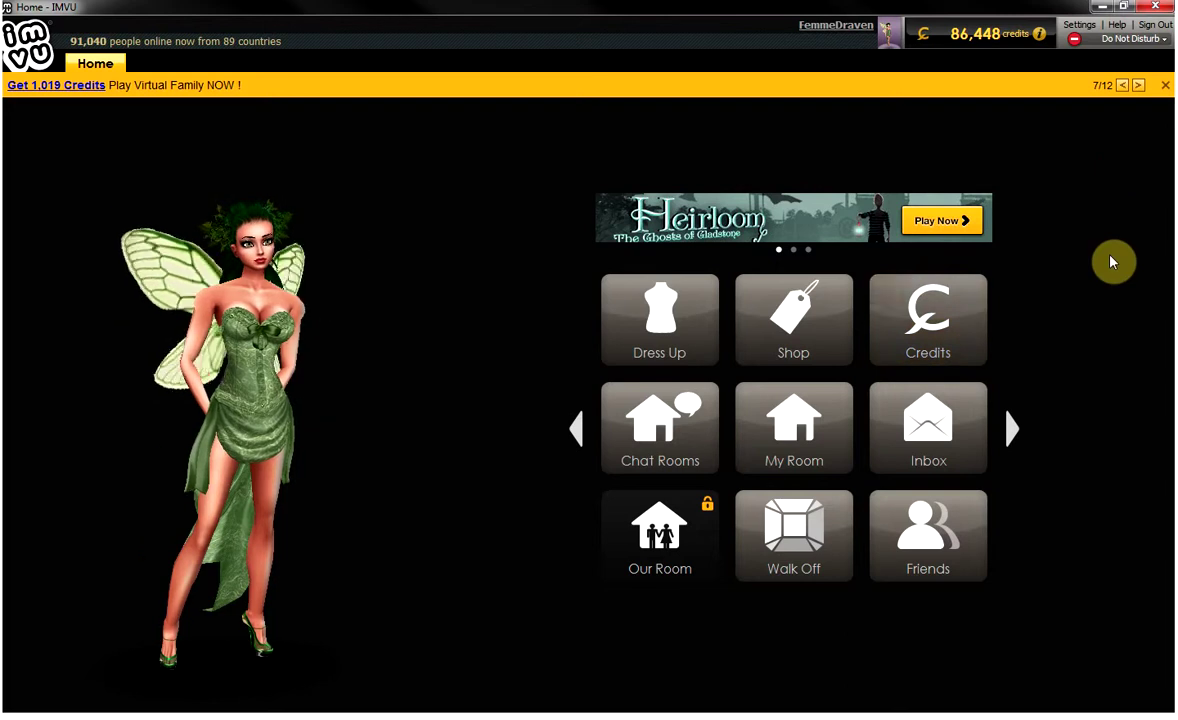
# Go to the Dress Up wardrobe and list items from All Categories.
pyautogui.click(671, 338)
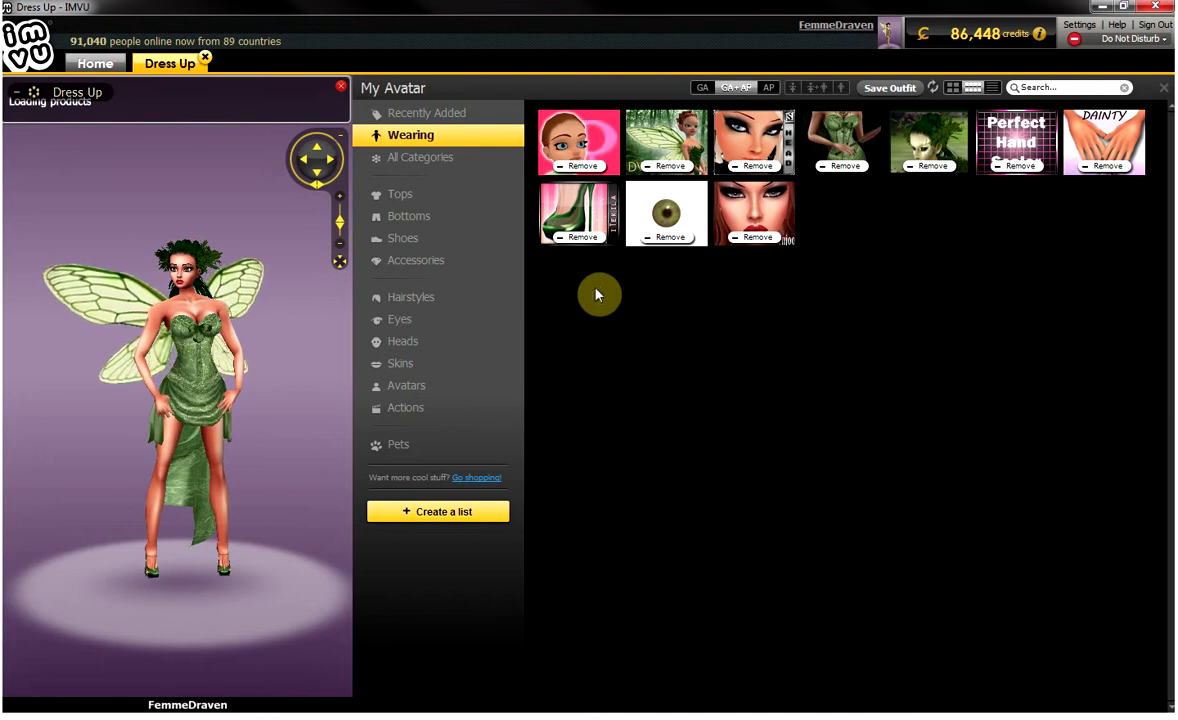
pyautogui.click(94, 64)
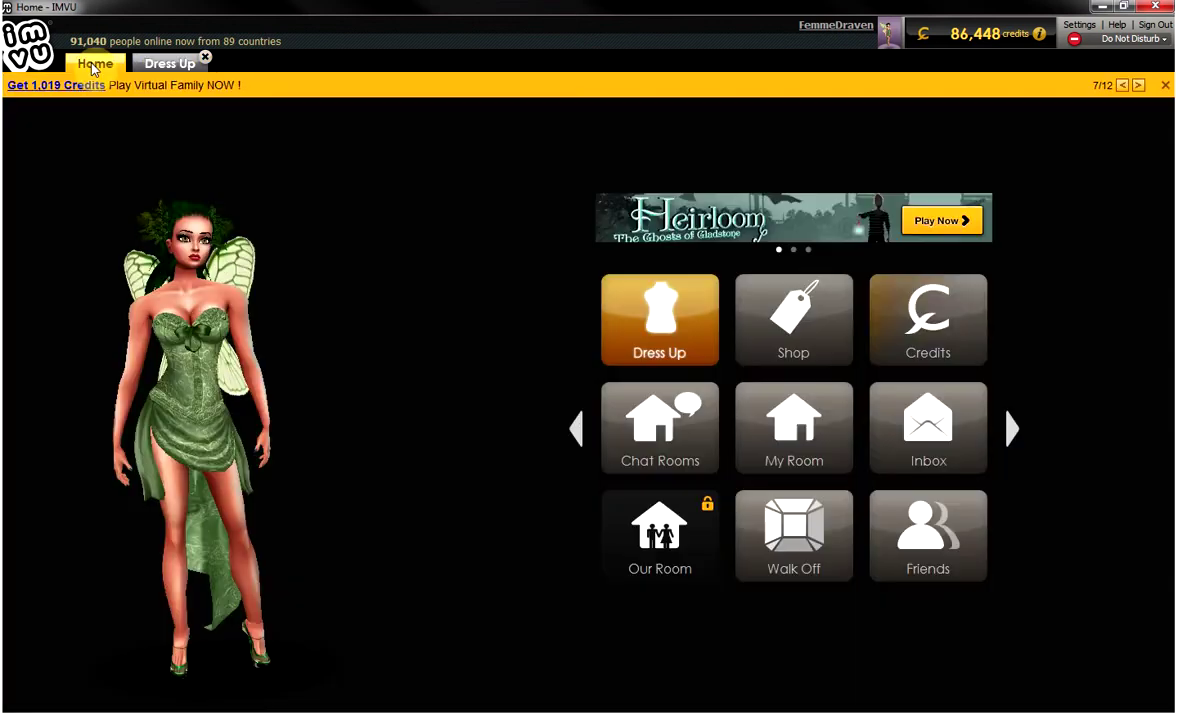
pyautogui.click(162, 63)
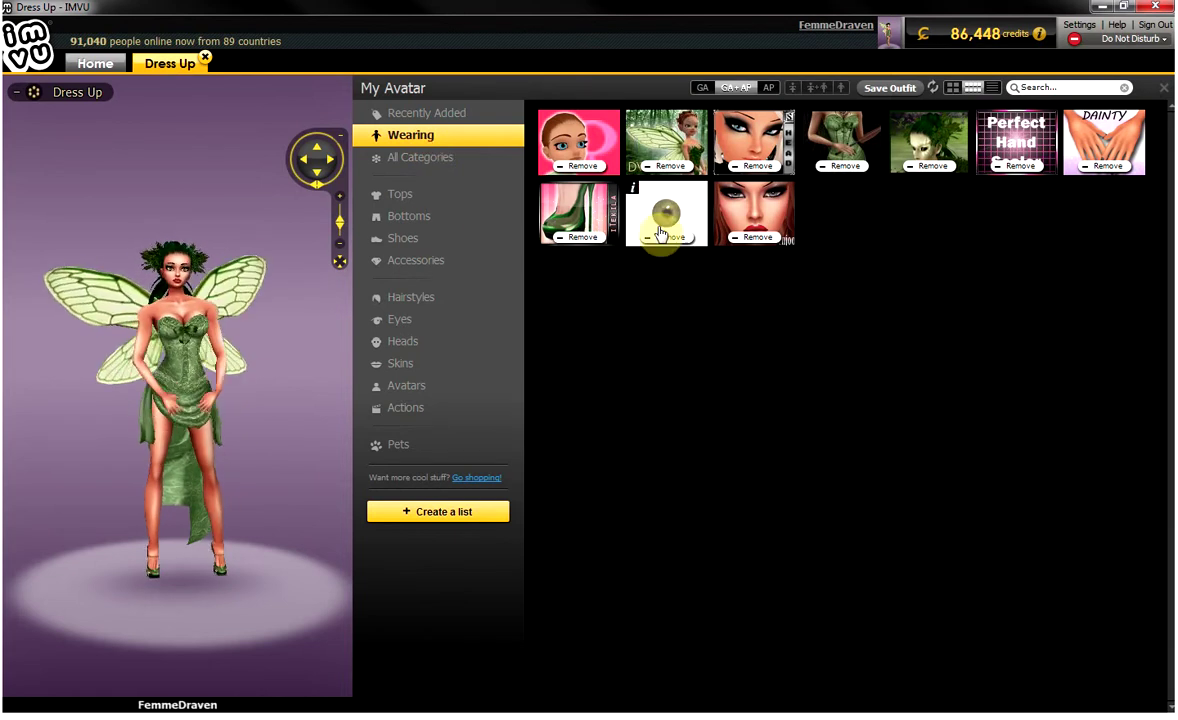
pyautogui.click(433, 160)
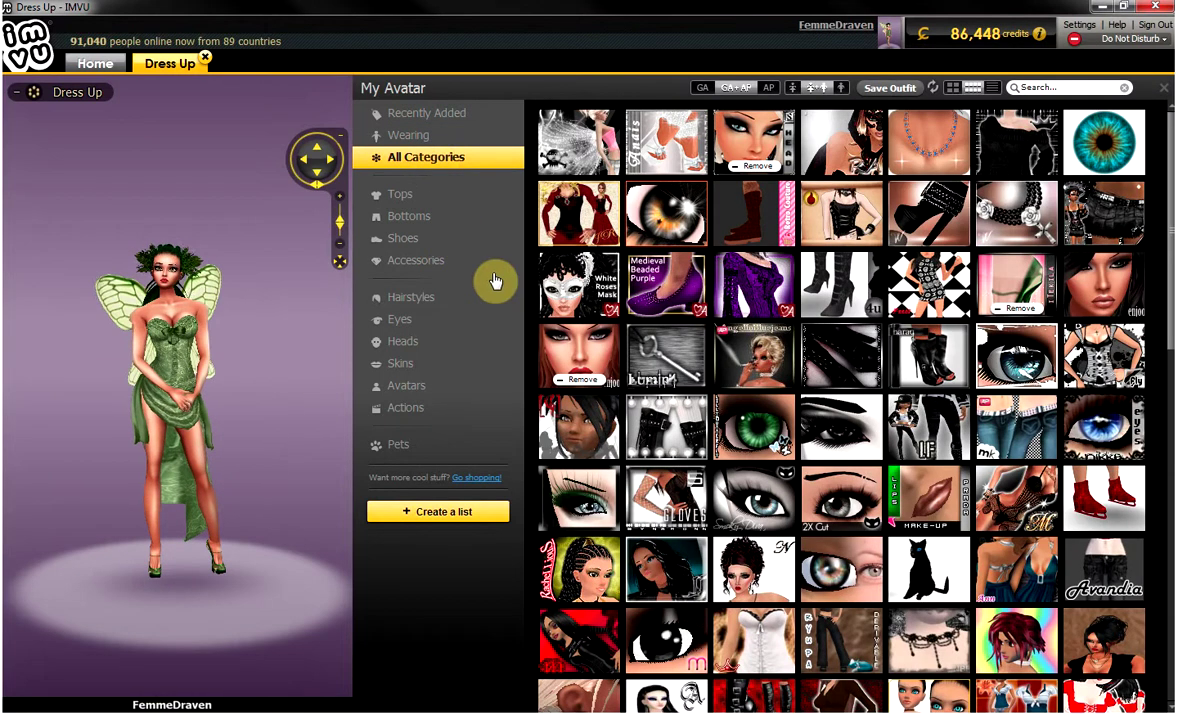
# Search the wardrobe for 'boots', switch to the 22 owned Hairstyles, and clear the search.
pyautogui.click(1025, 87)
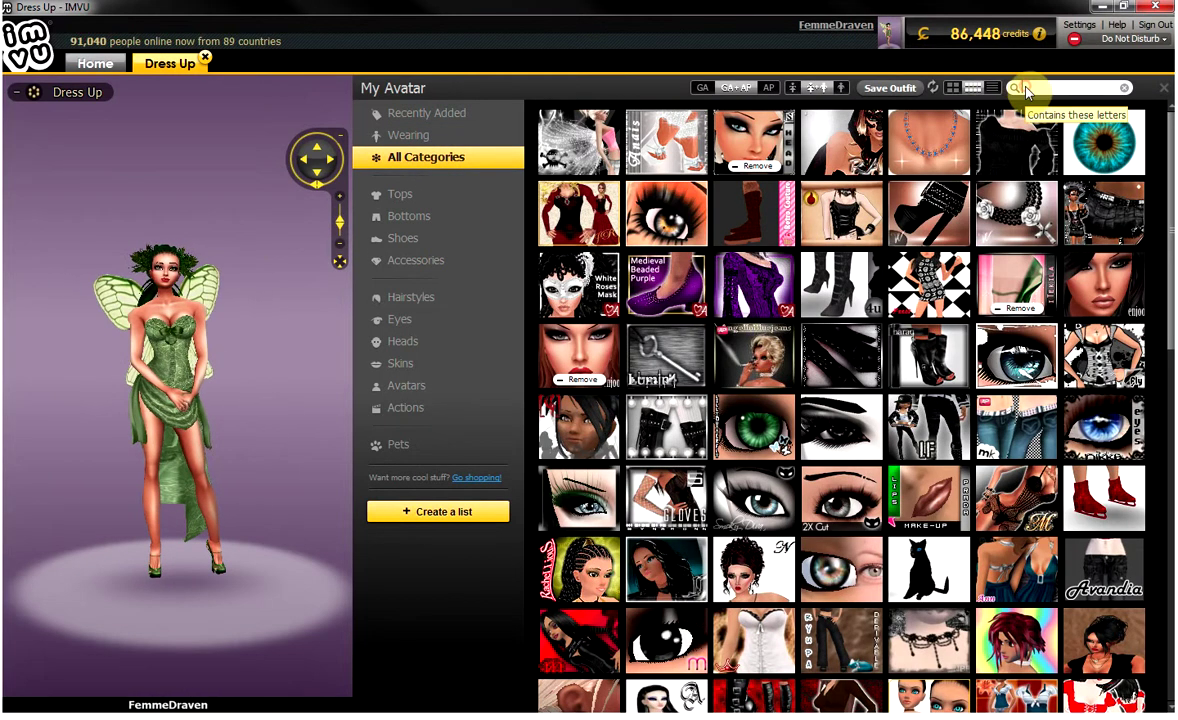
pyautogui.write('boots')
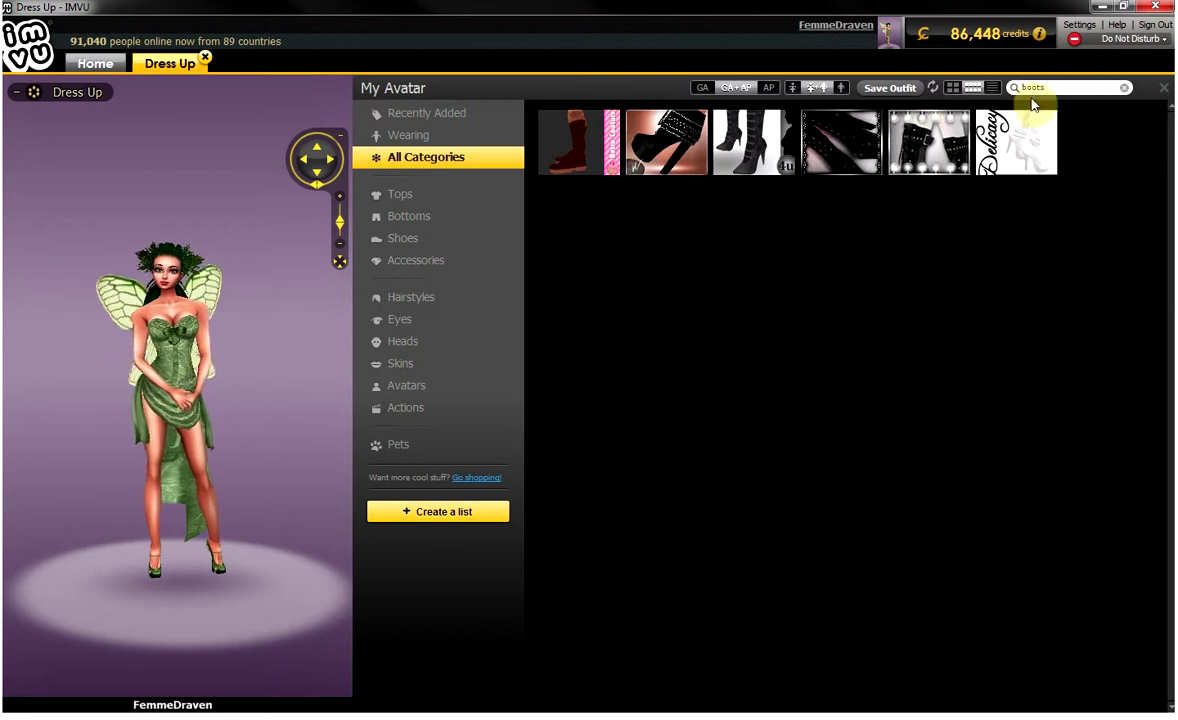
pyautogui.moveTo(1005, 184)
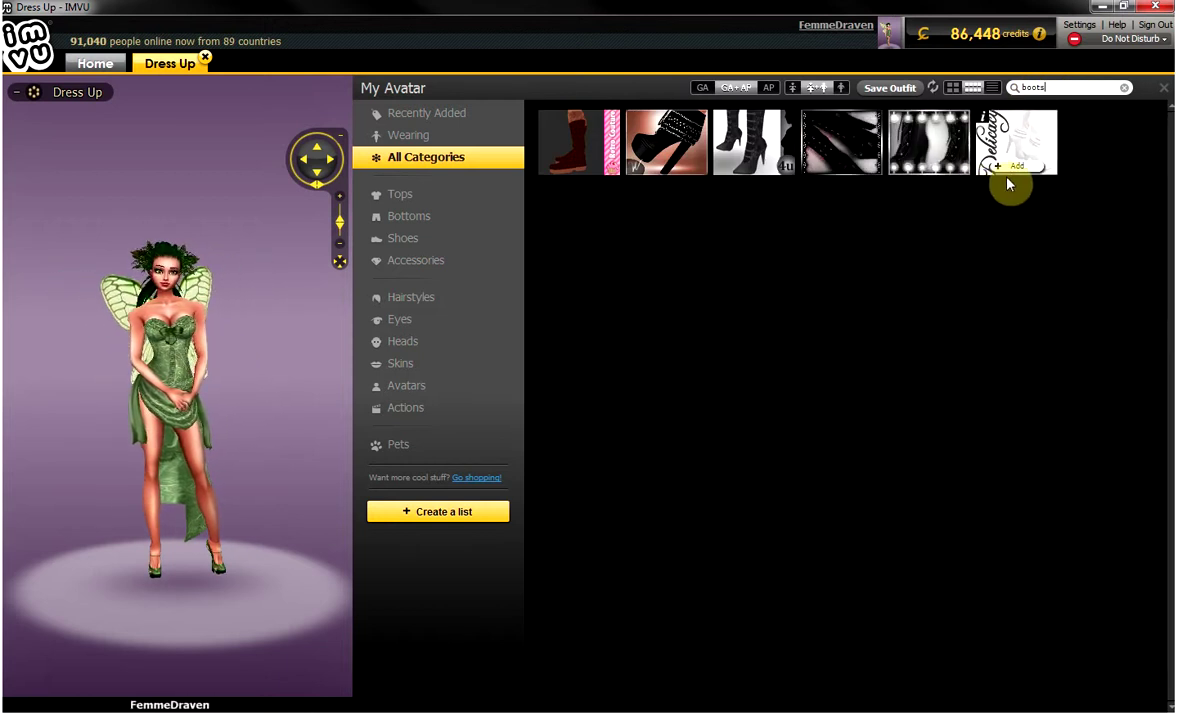
pyautogui.click(427, 297)
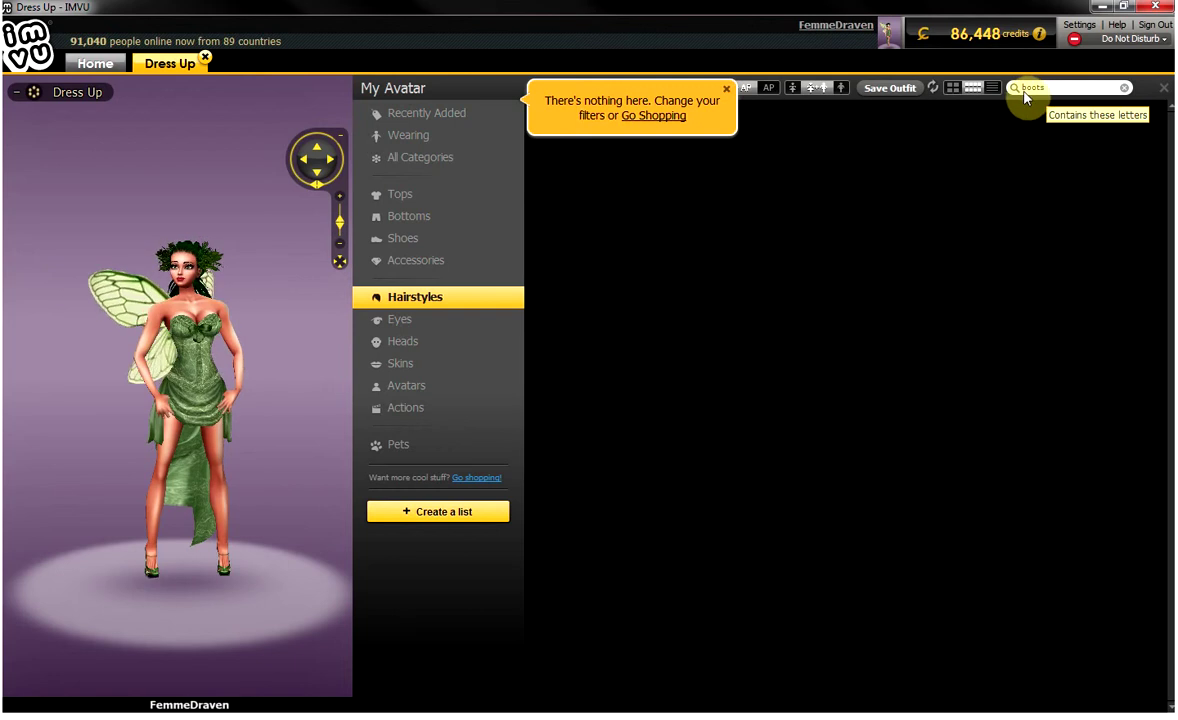
pyautogui.click(1125, 88)
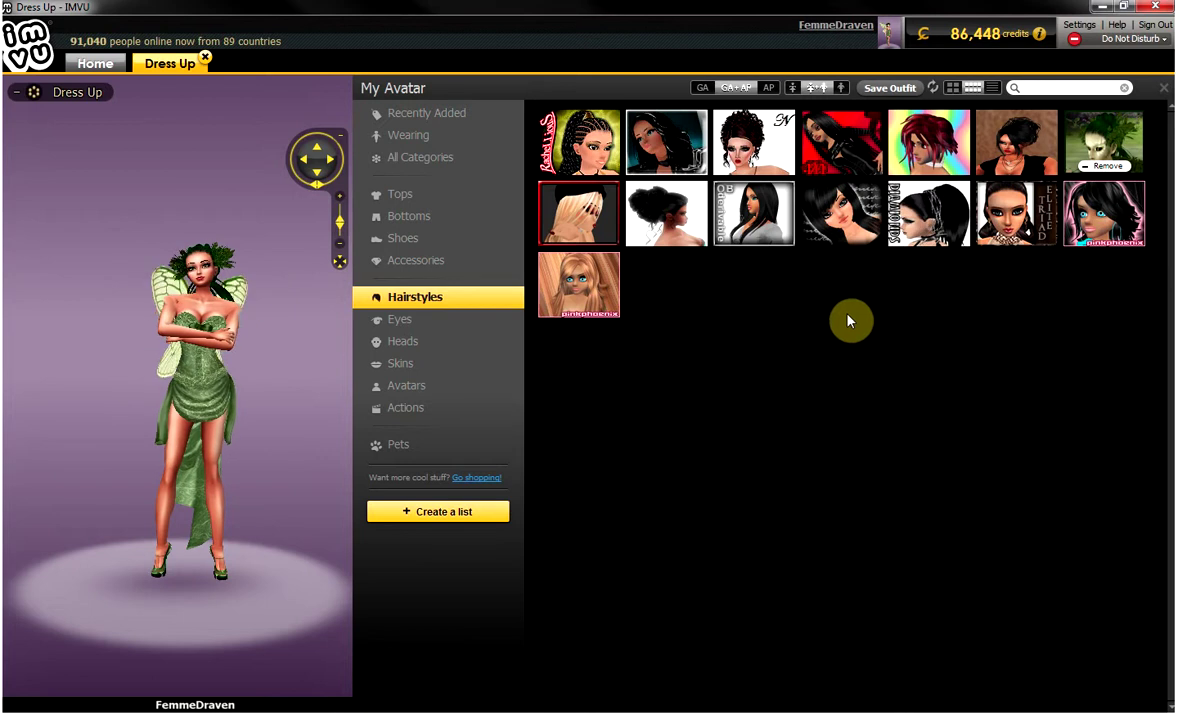
# Browse Tops, Bottoms, Eyes and Heads, ending on the 12 owned Skins.
pyautogui.click(410, 199)
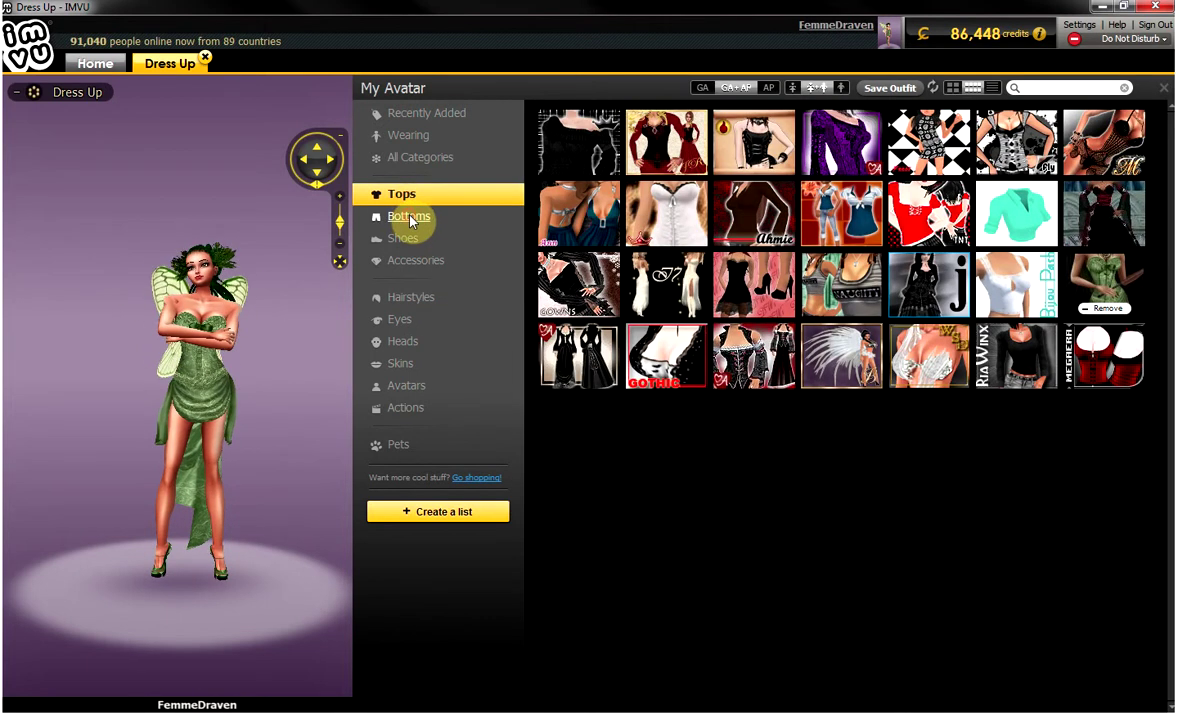
pyautogui.click(410, 219)
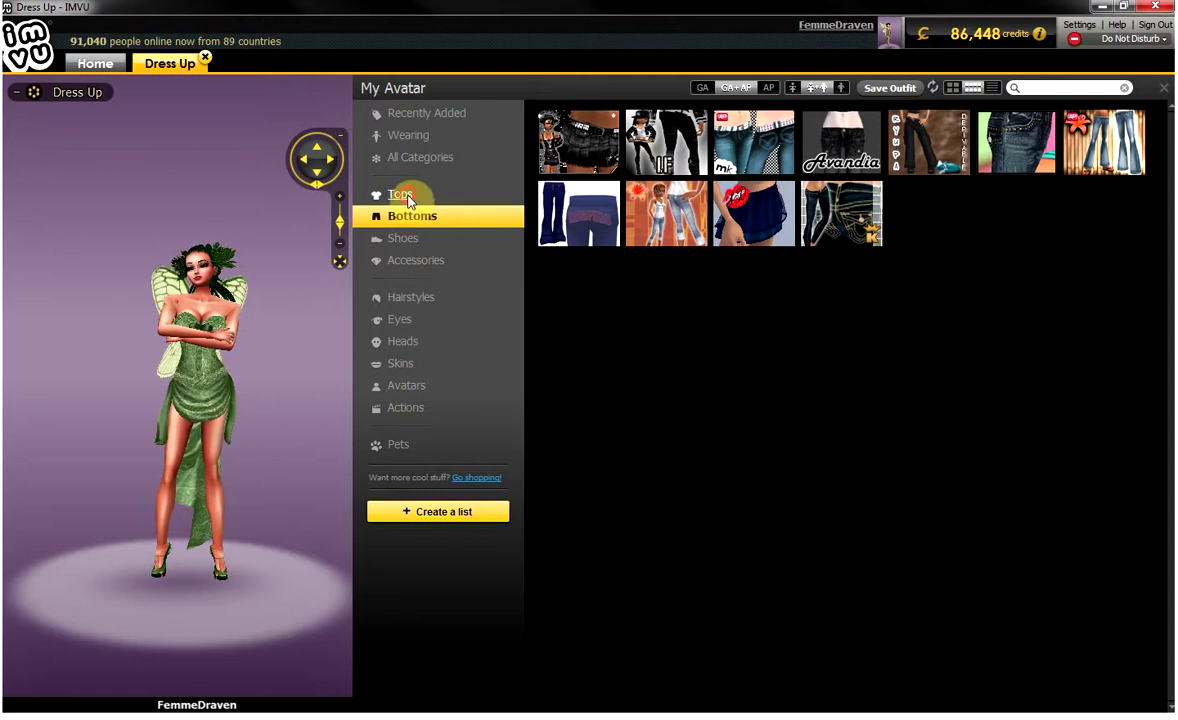
pyautogui.click(409, 197)
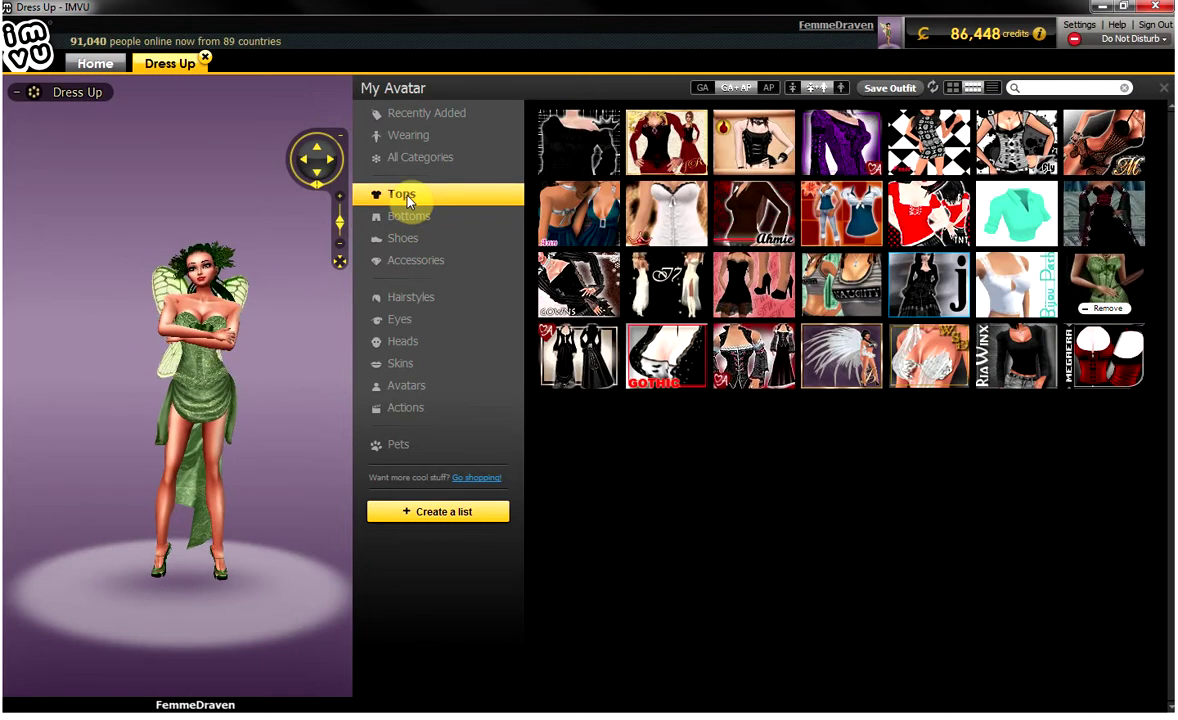
pyautogui.click(401, 318)
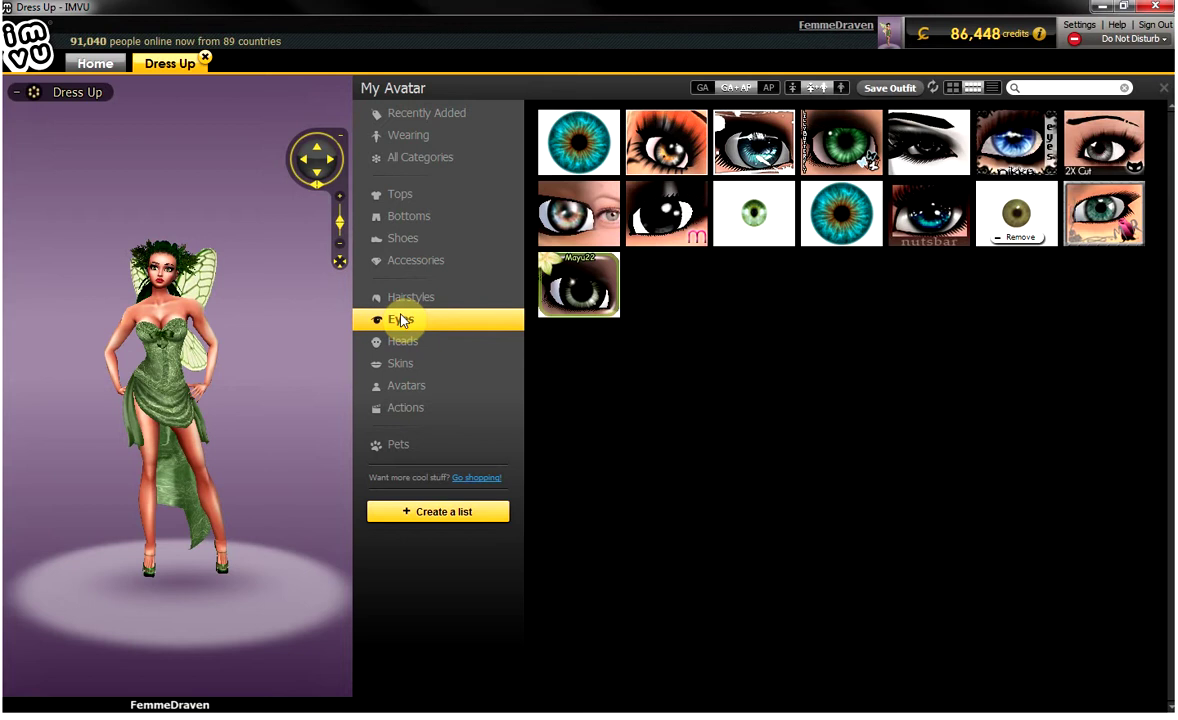
pyautogui.click(402, 343)
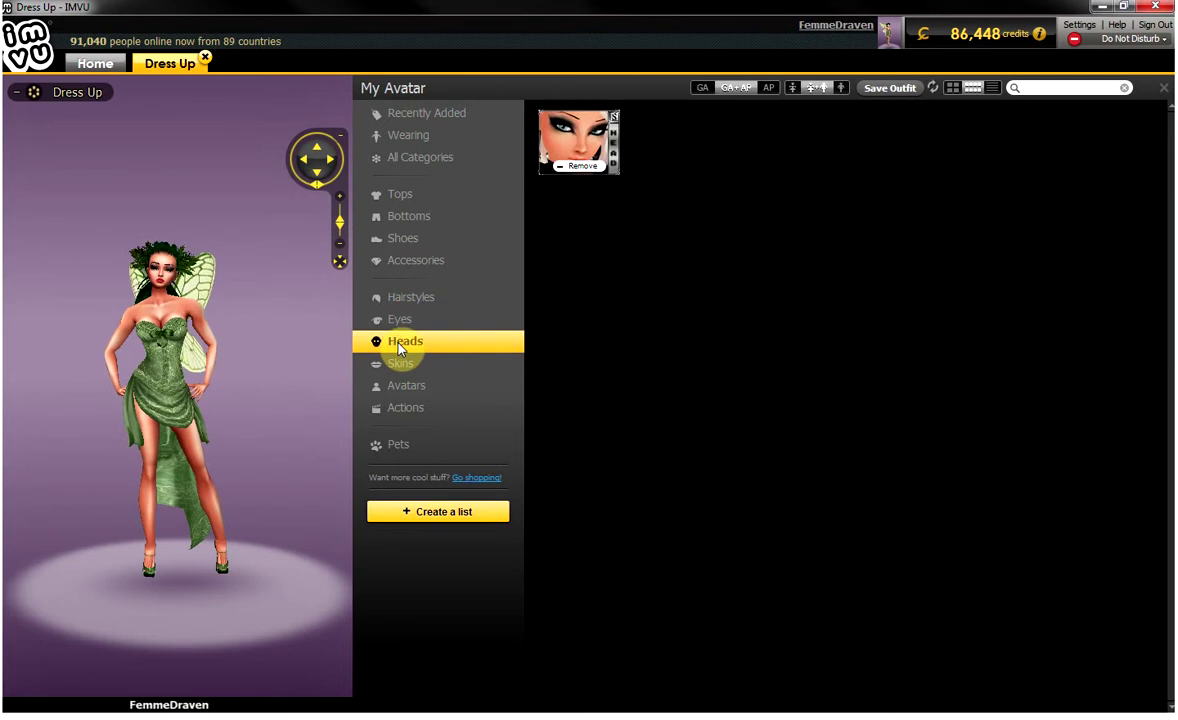
pyautogui.click(399, 367)
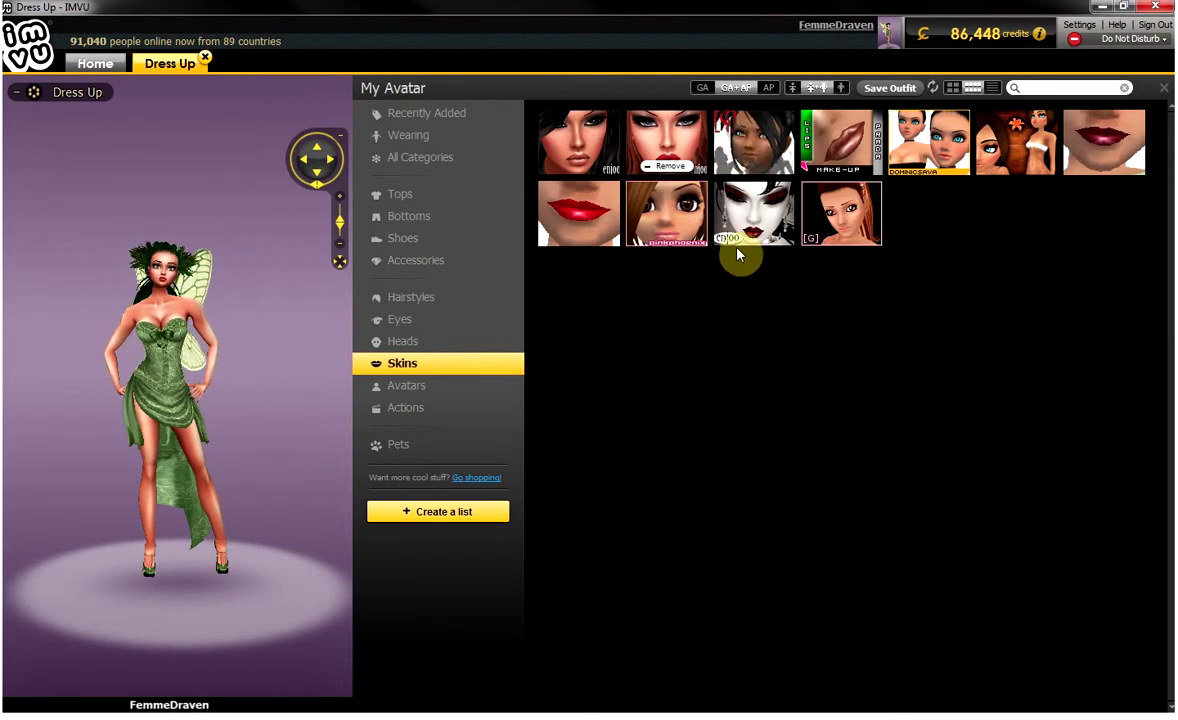
# Try on and remove the white-face skin, then apply the red-lipped second skin.
pyautogui.moveTo(750, 238)
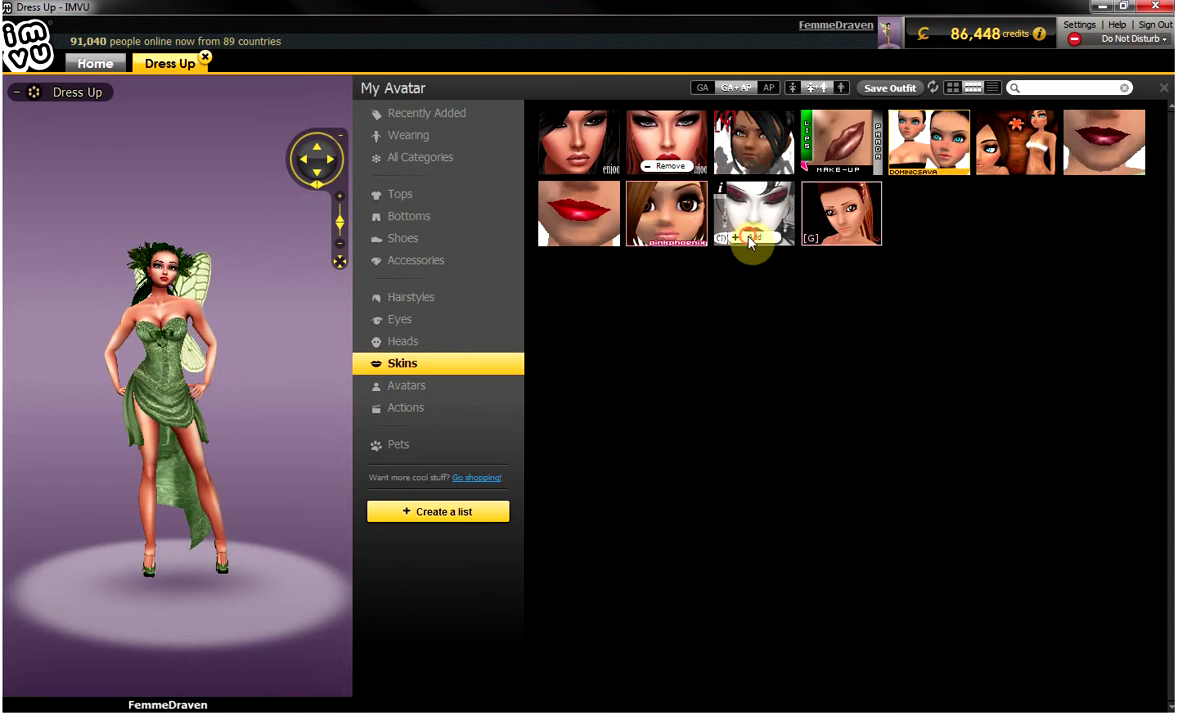
pyautogui.click(750, 238)
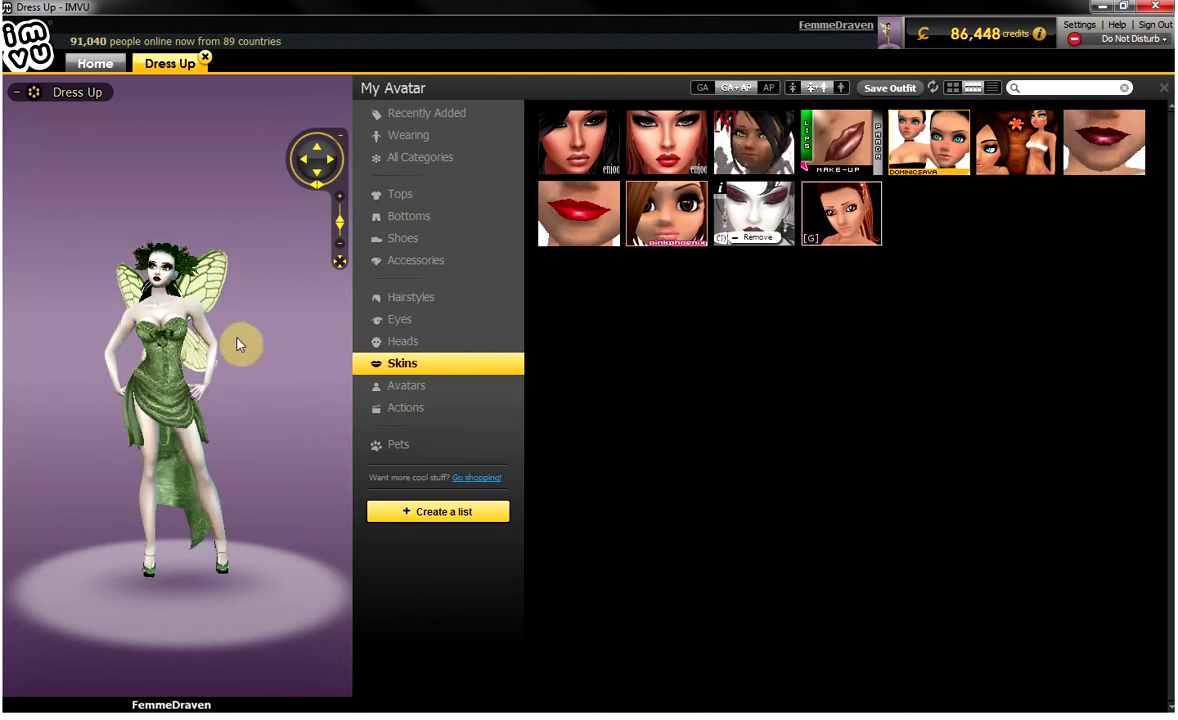
pyautogui.click(755, 240)
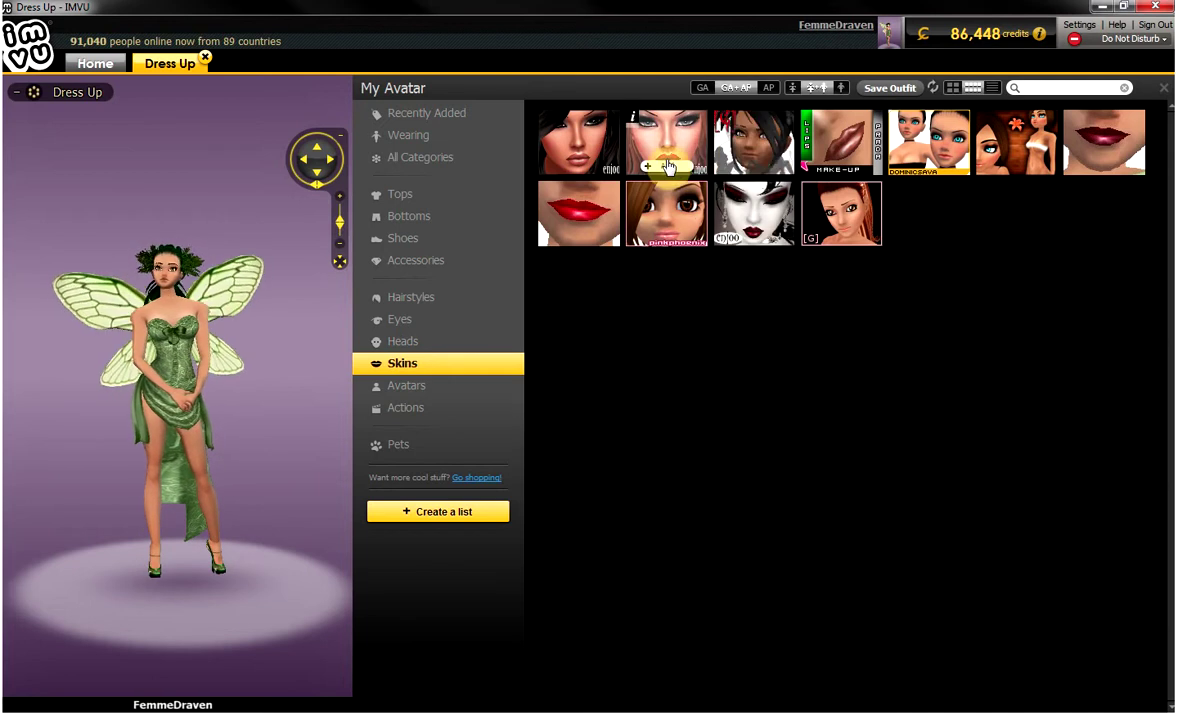
pyautogui.click(664, 166)
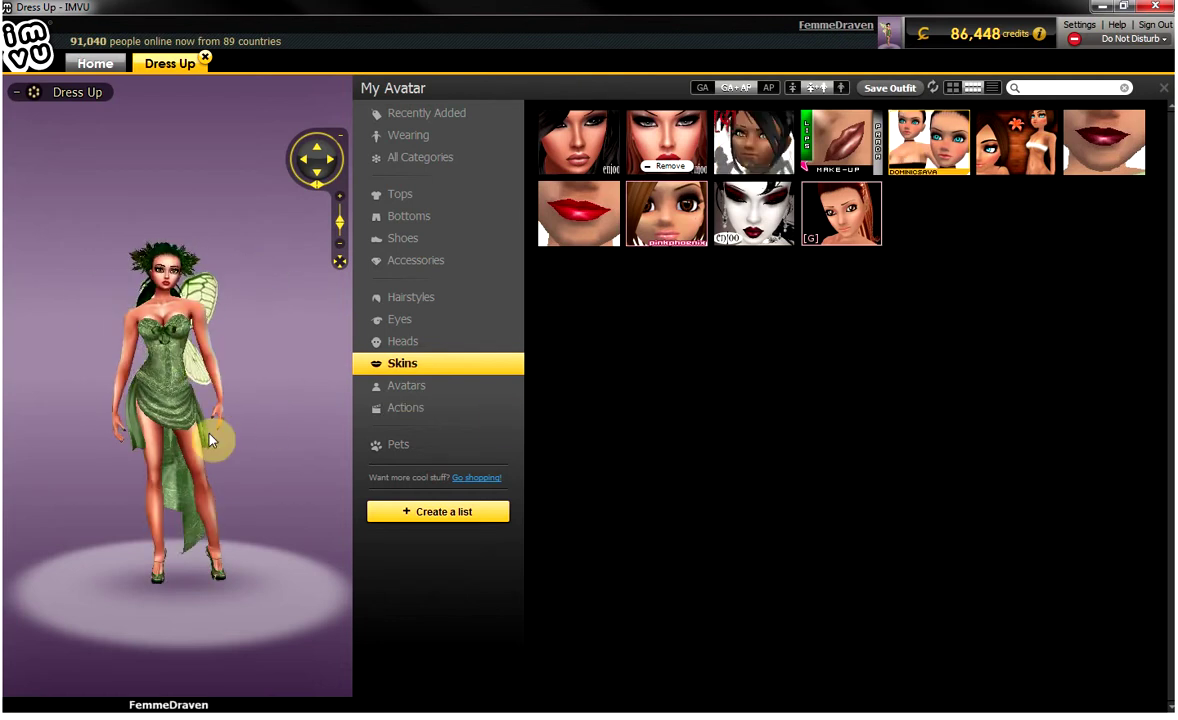
# Save the tanned fairy outfit and put on the Default outfit from My Outfits.
pyautogui.click(881, 92)
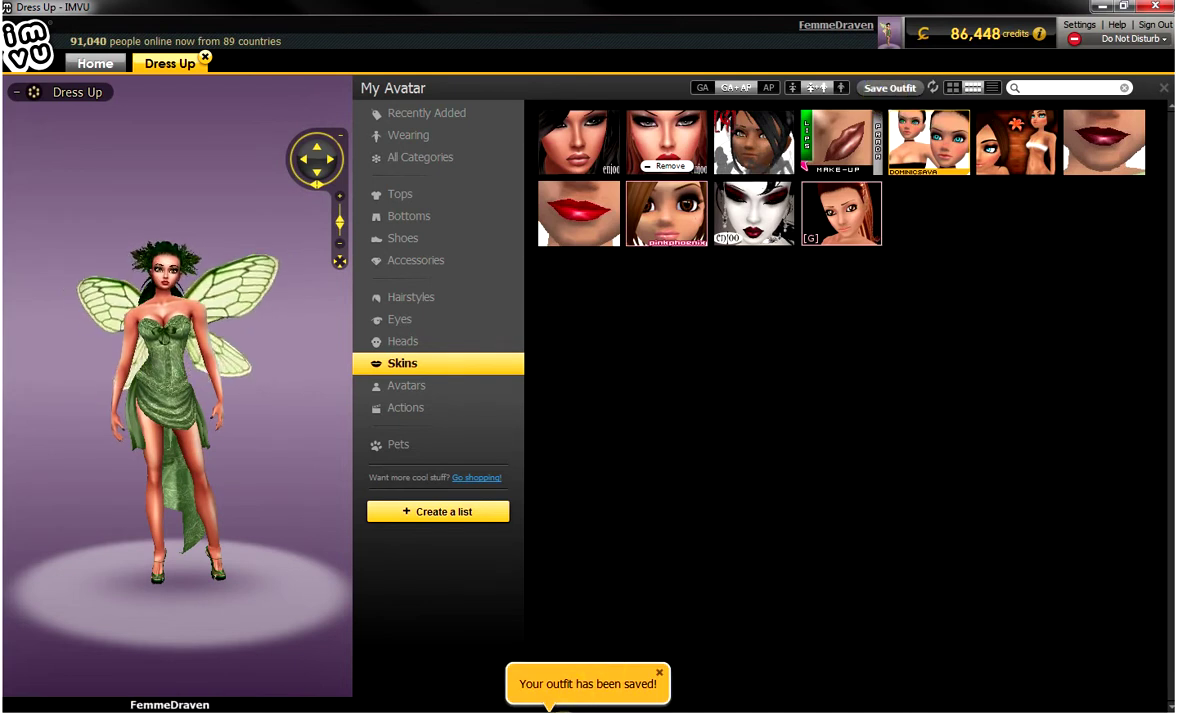
pyautogui.click(587, 684)
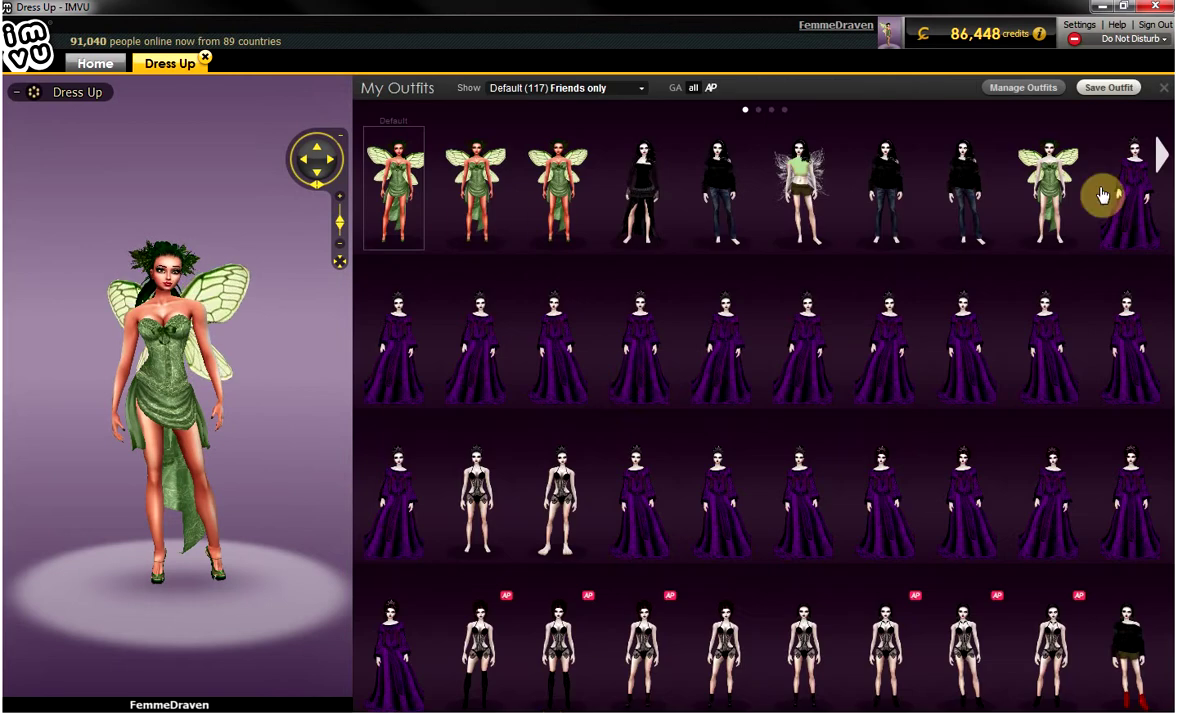
pyautogui.moveTo(405, 176)
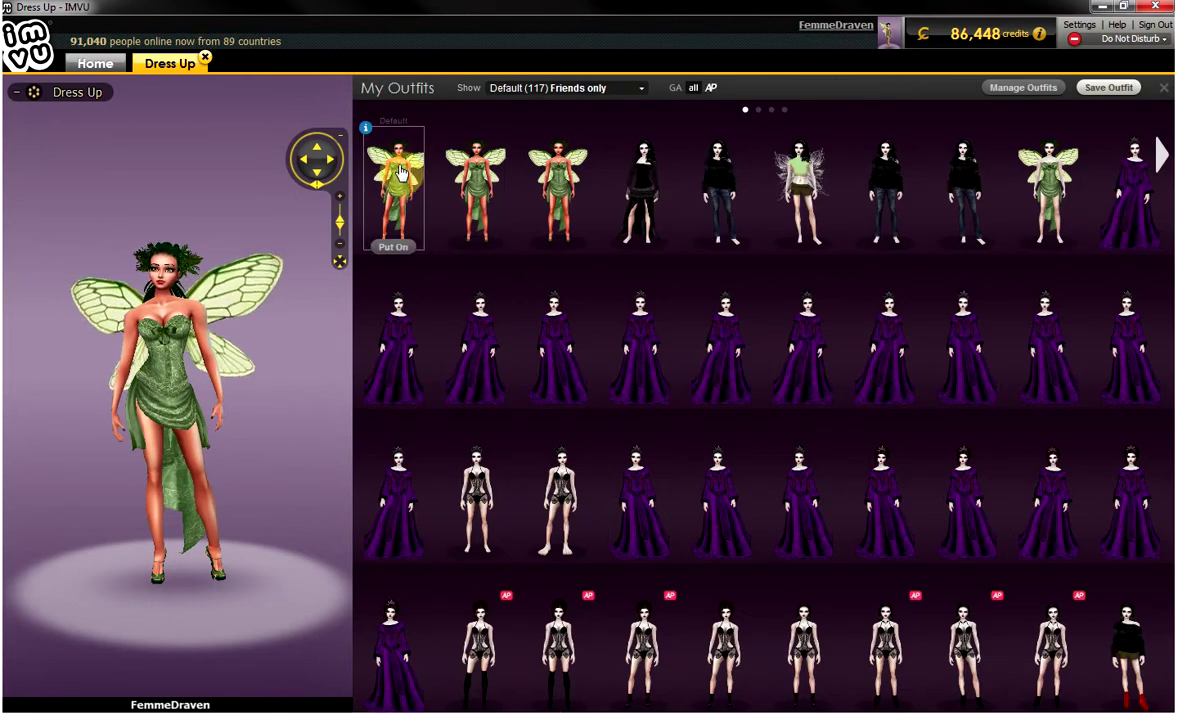
pyautogui.click(392, 245)
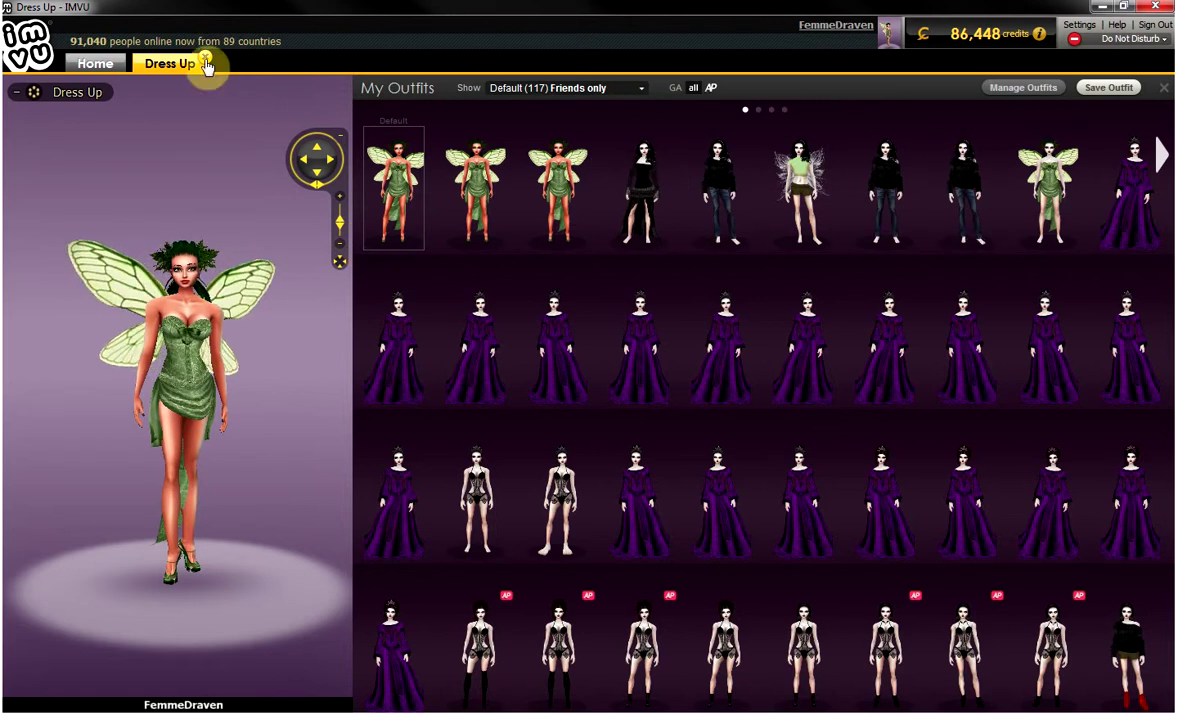
# Close the Dress Up and Shop tabs, then page the Home tiles to reach Settings.
pyautogui.click(205, 63)
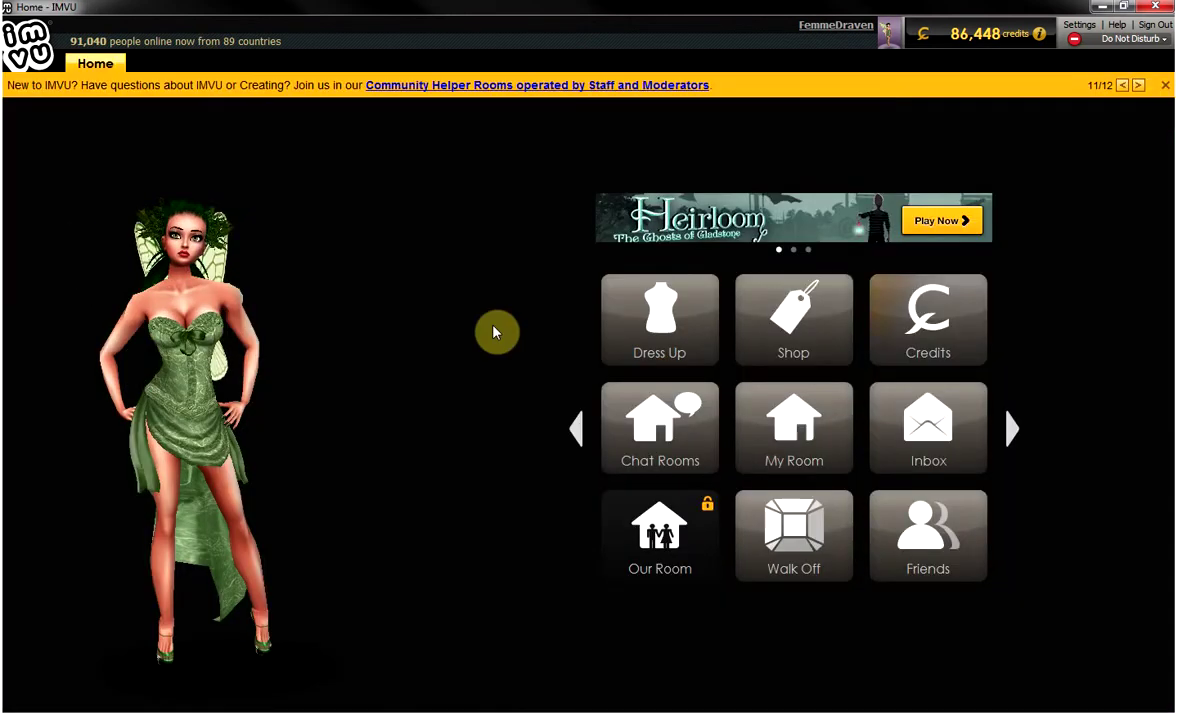
pyautogui.click(778, 332)
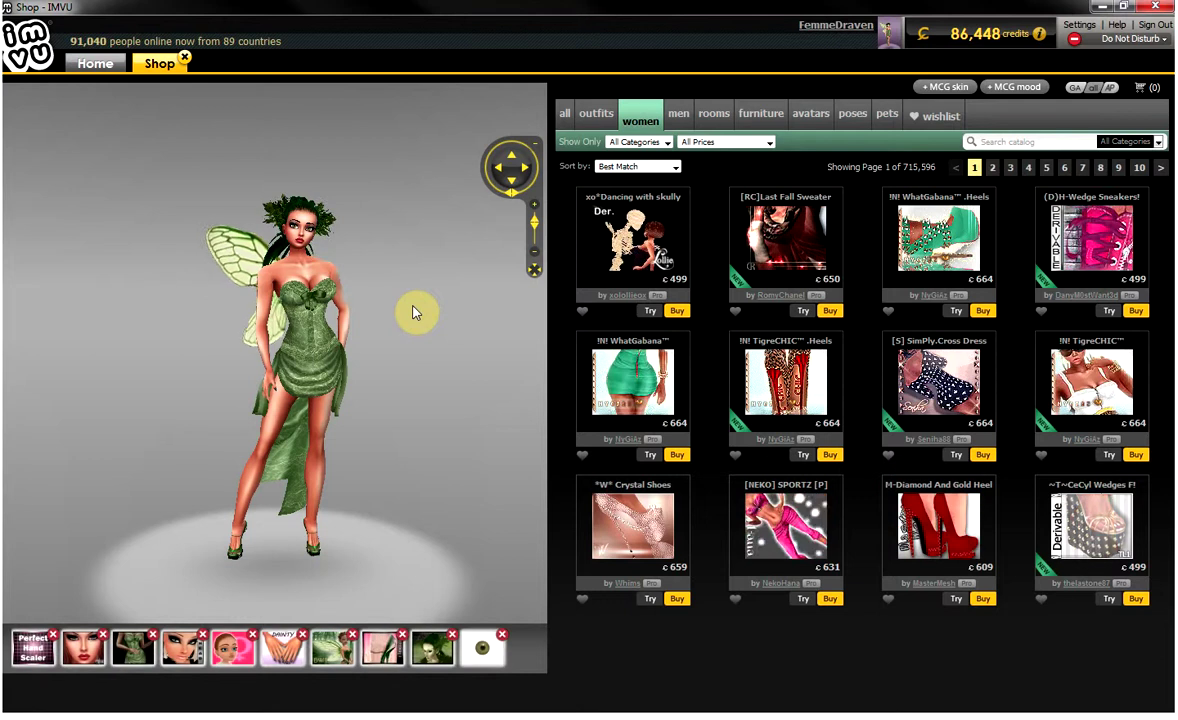
pyautogui.click(186, 64)
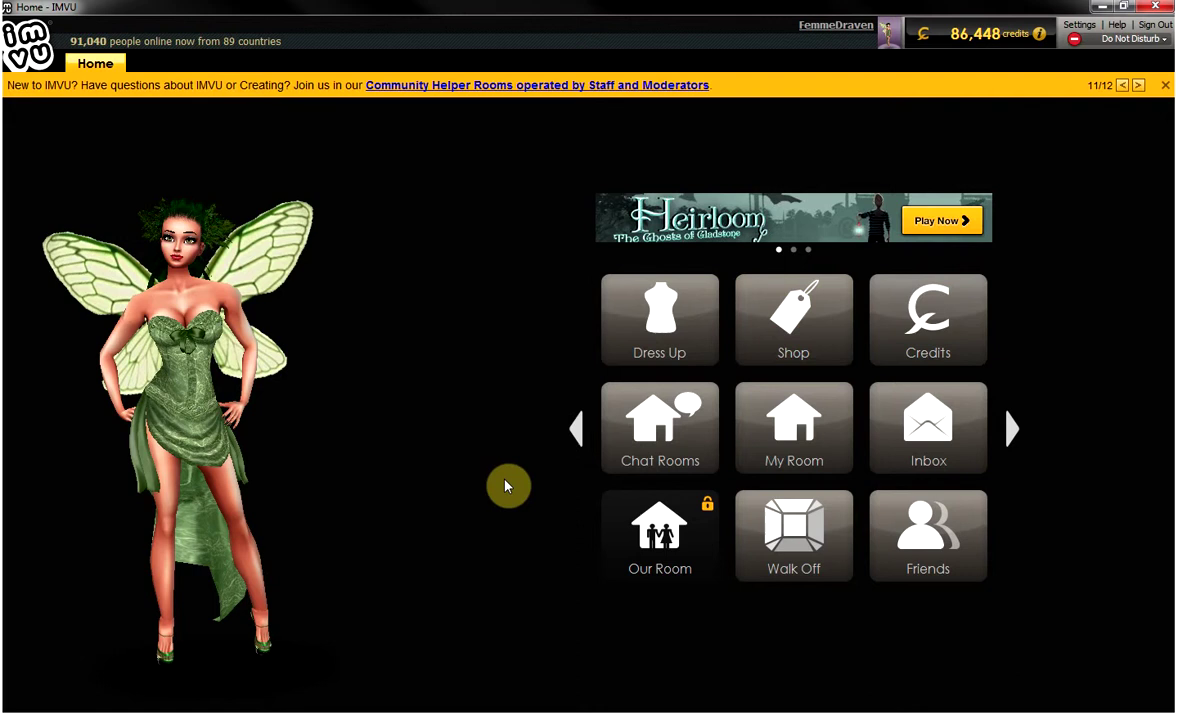
pyautogui.click(1013, 432)
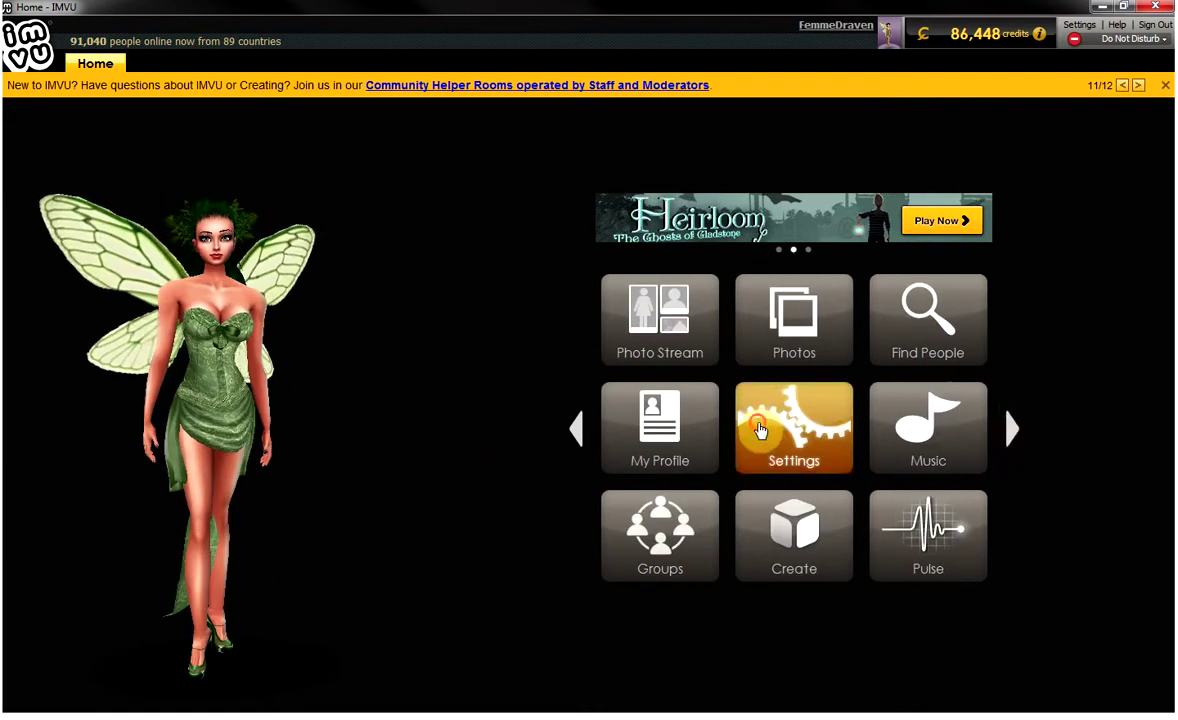
pyautogui.click(758, 429)
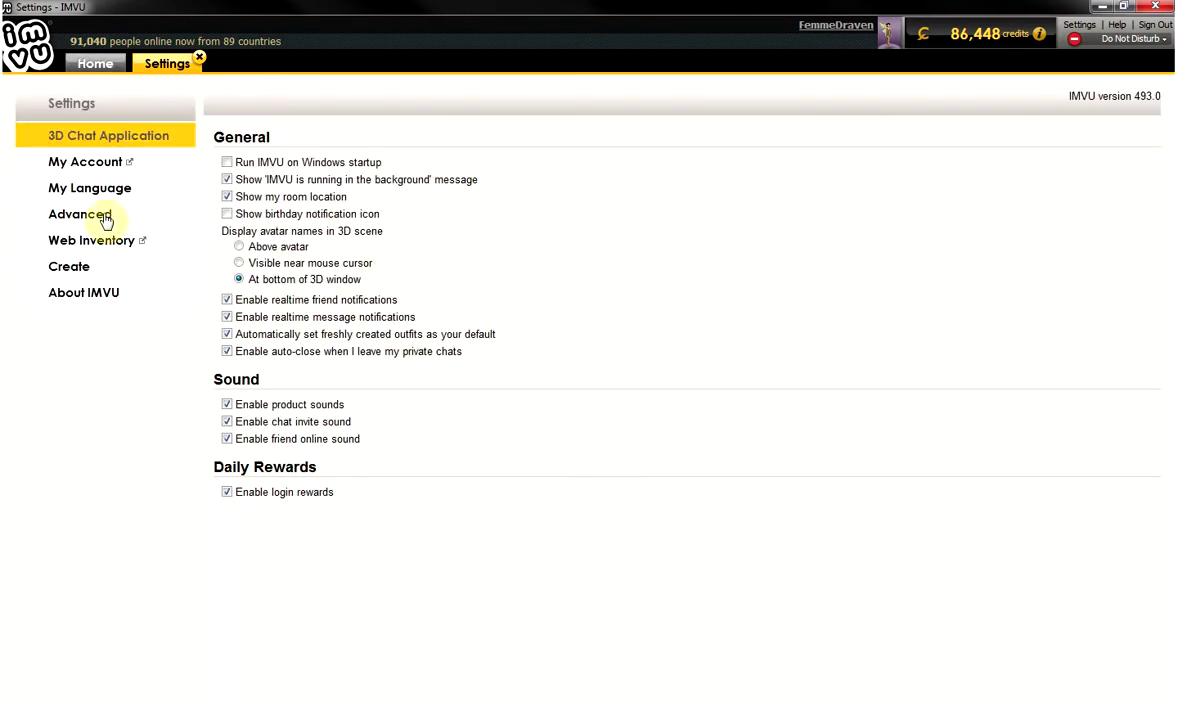
# Set Advanced 'Default room for Shop mode' to Silent Rain Gothic and return Home.
pyautogui.click(105, 220)
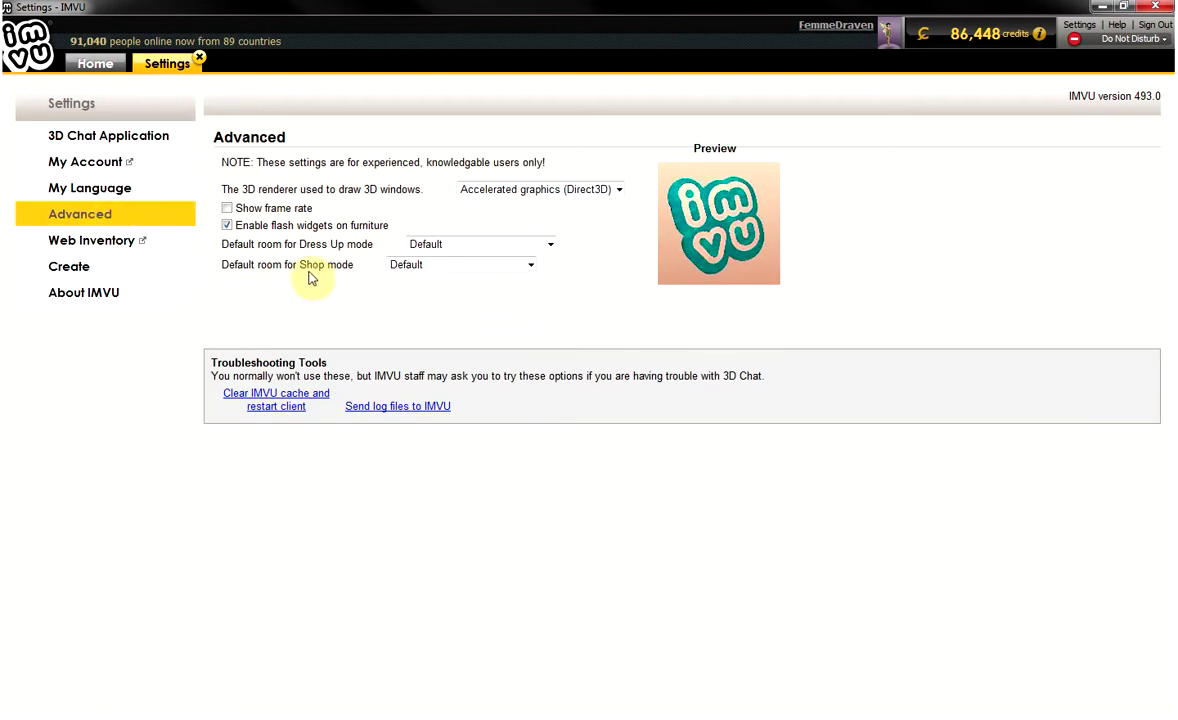
pyautogui.click(531, 266)
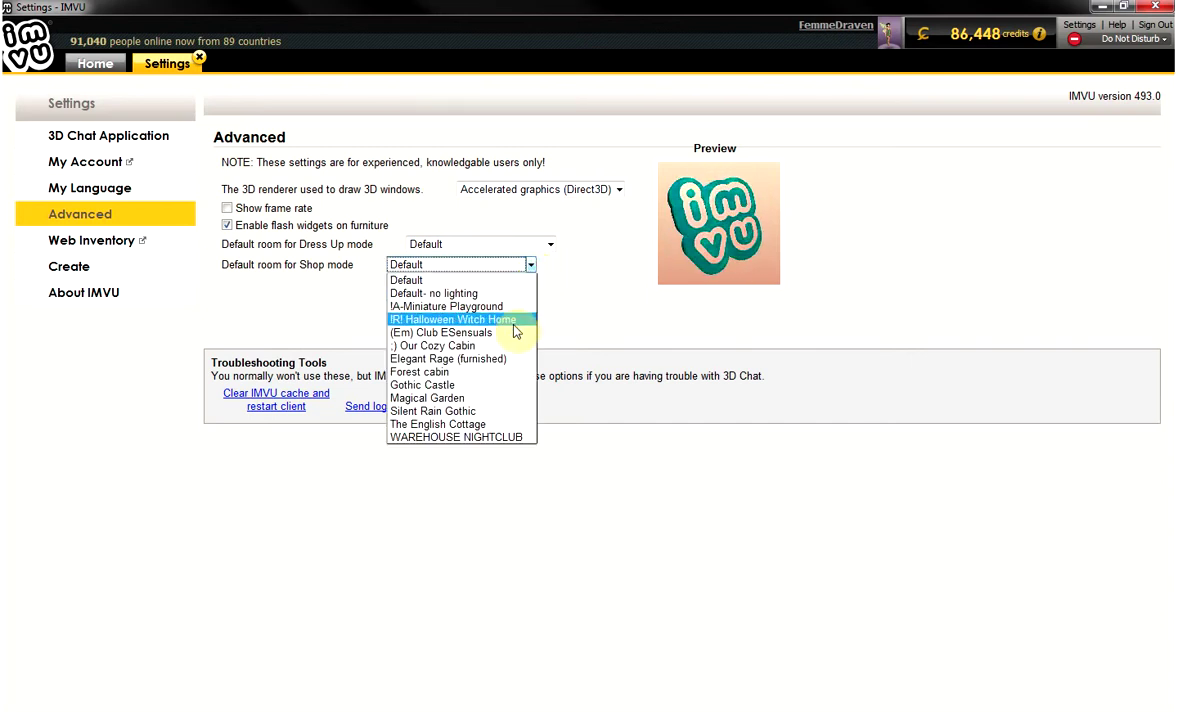
pyautogui.click(494, 420)
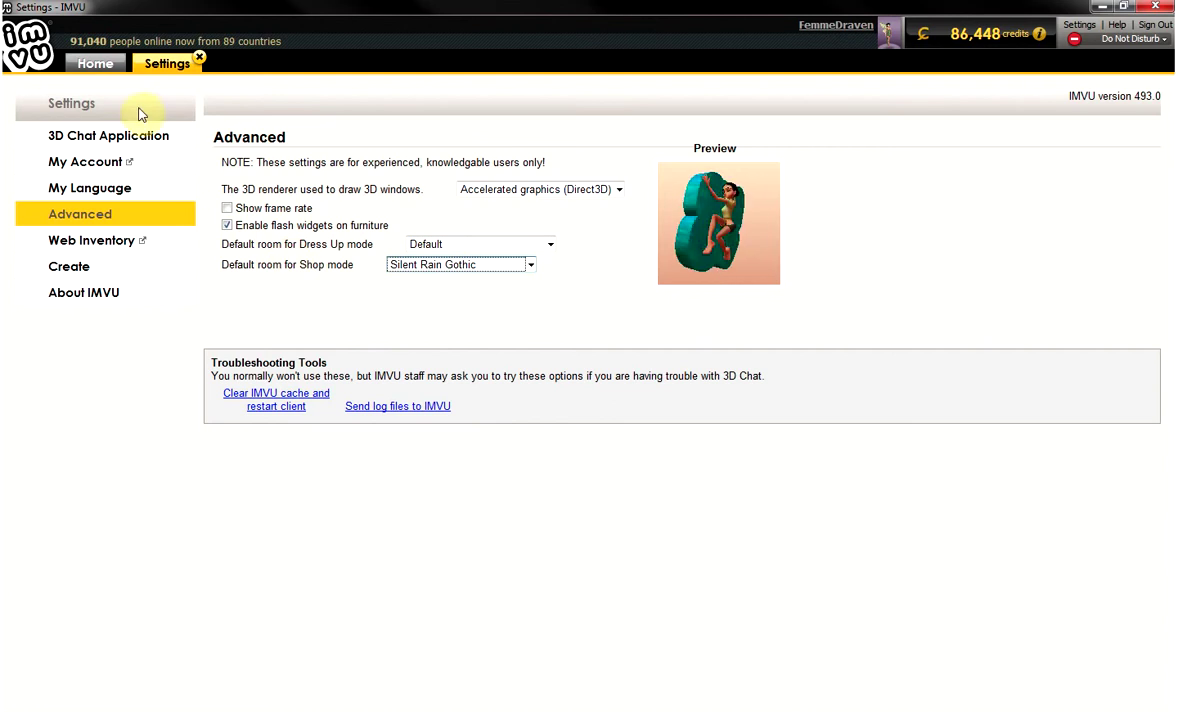
pyautogui.click(95, 64)
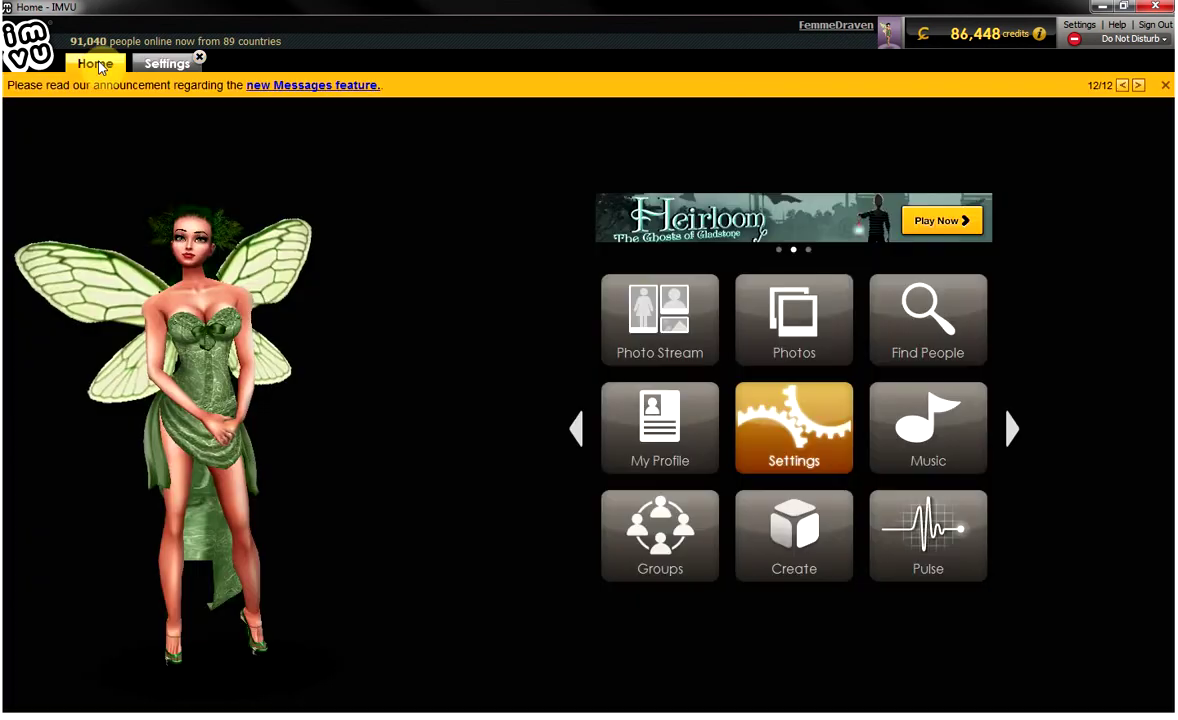
# Page the Home tiles back and enter the Shop in the gothic room.
pyautogui.click(578, 432)
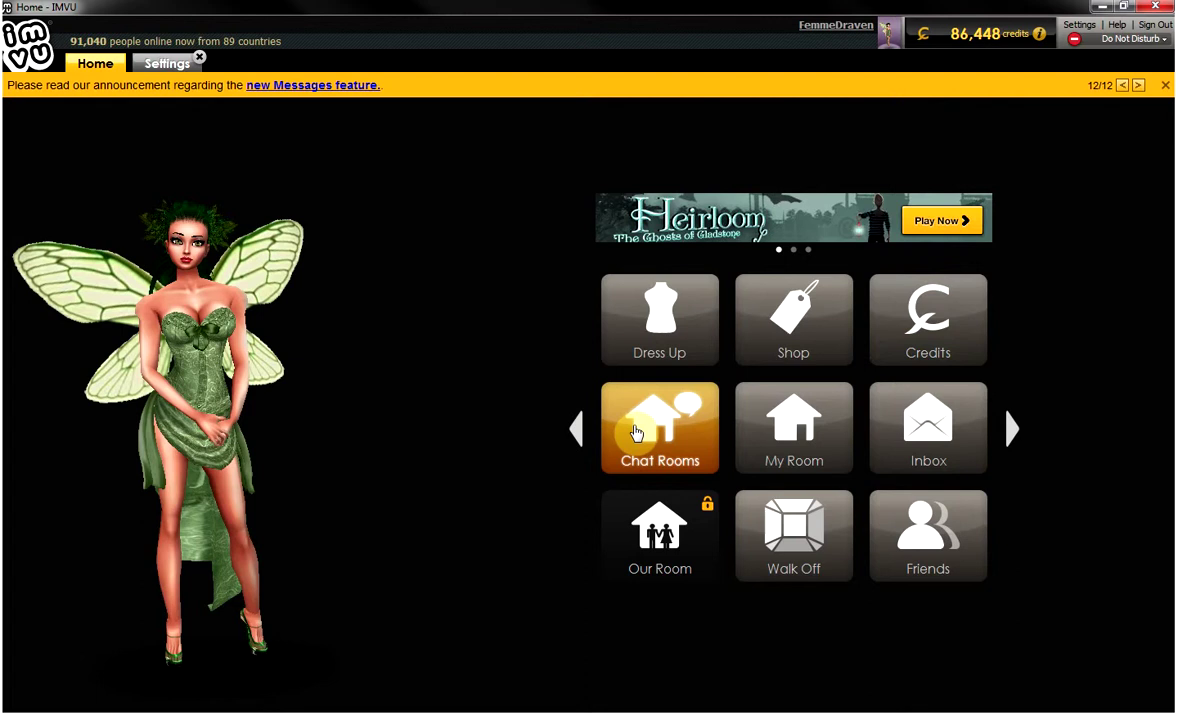
pyautogui.click(788, 320)
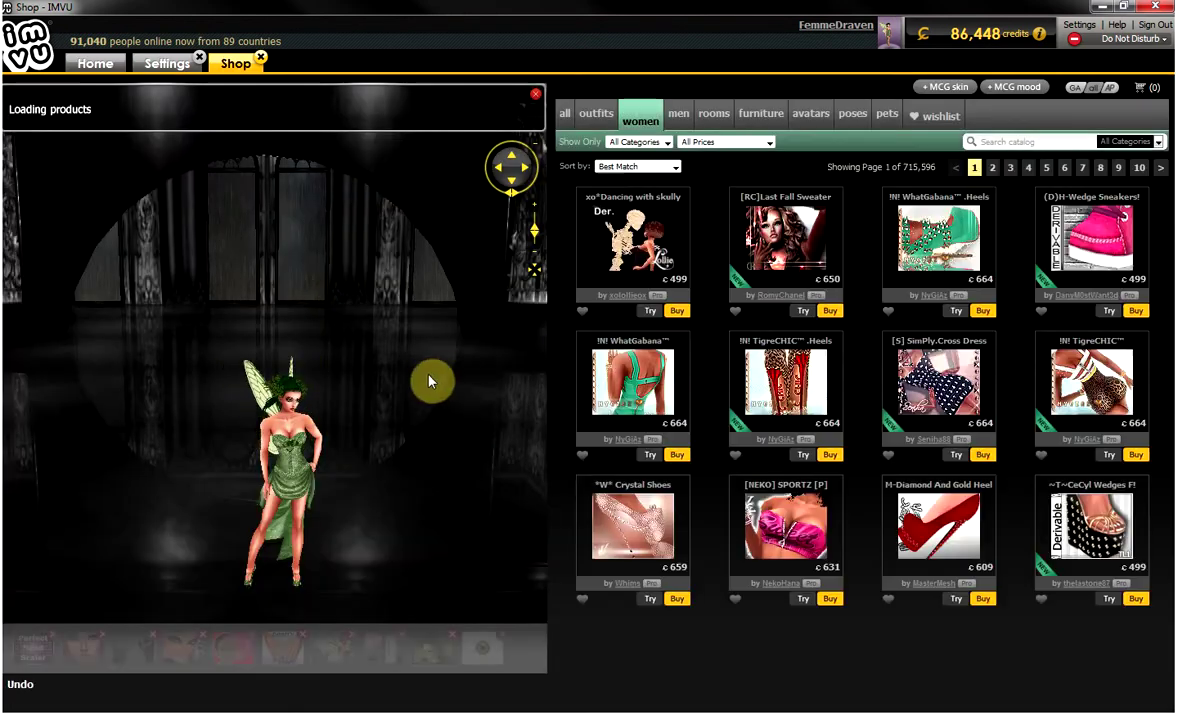
# Orbit and pull the camera back to reveal the gothic hall's twin fireplaces.
pyautogui.moveTo(416, 405); pyautogui.dragTo(459, 419)
pyautogui.moveTo(412, 382); pyautogui.dragTo(300, 380)
pyautogui.moveTo(168, 360); pyautogui.dragTo(362, 363)
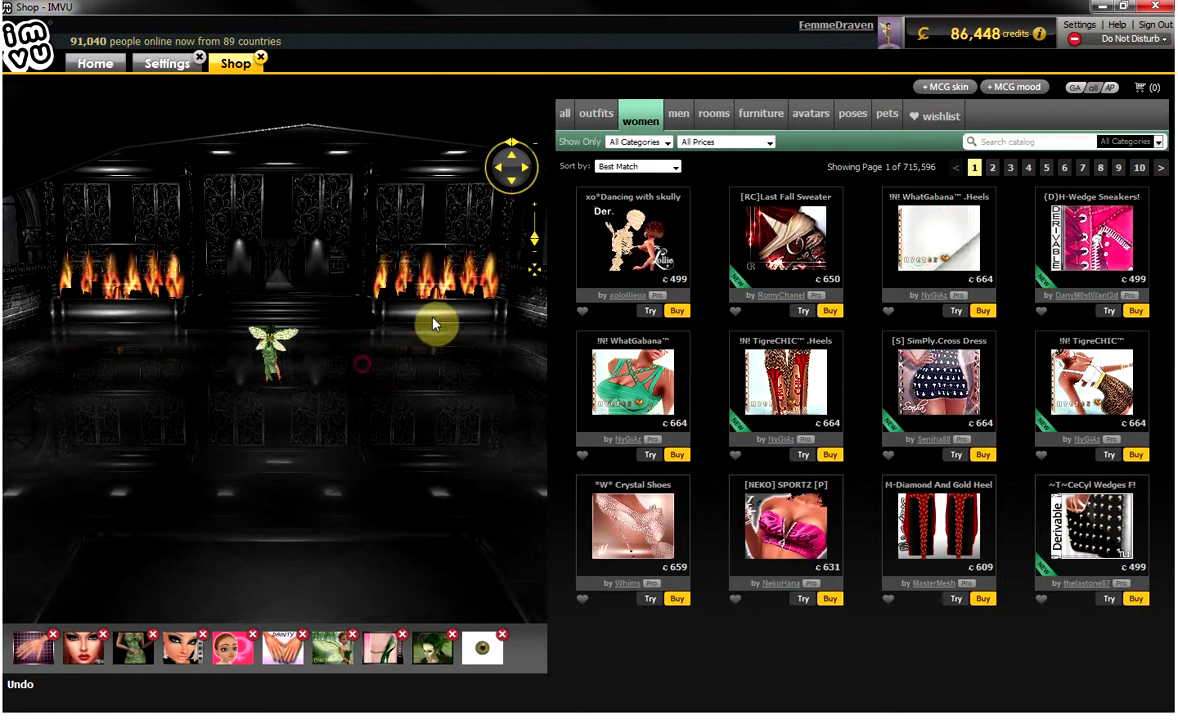
pyautogui.click(511, 182)
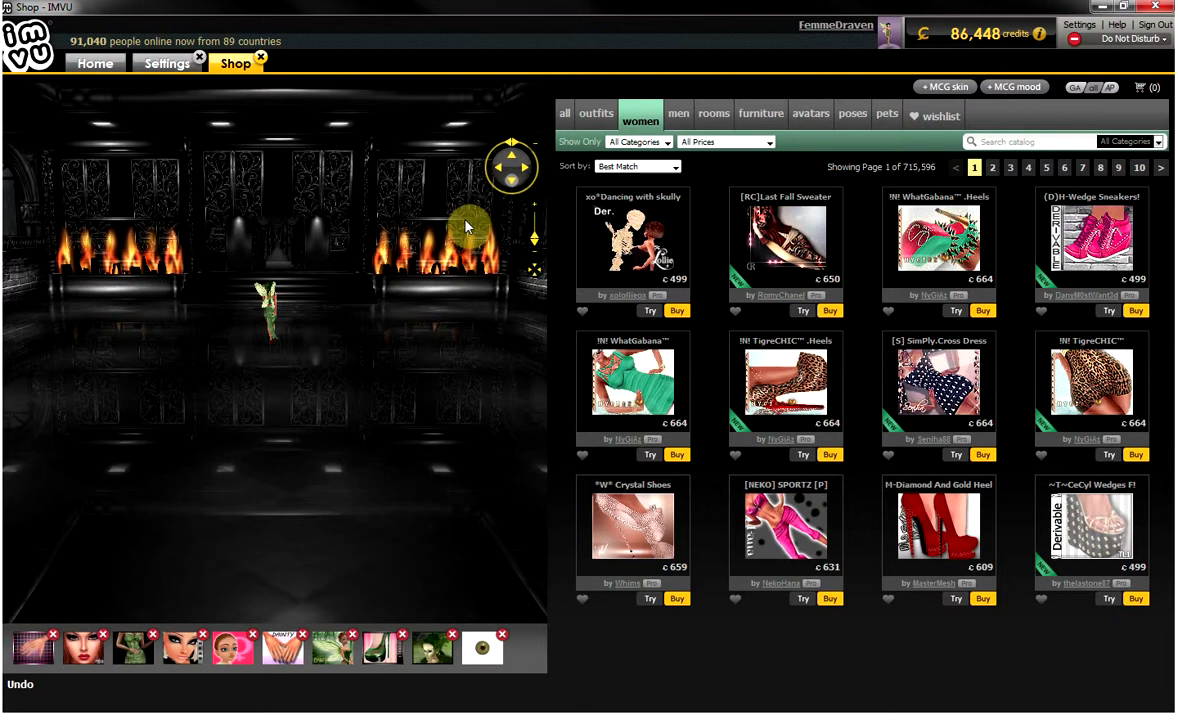
pyautogui.moveTo(389, 315)
pyautogui.mouseDown()
pyautogui.moveTo(410, 321)
pyautogui.moveTo(392, 321)
pyautogui.mouseUp()
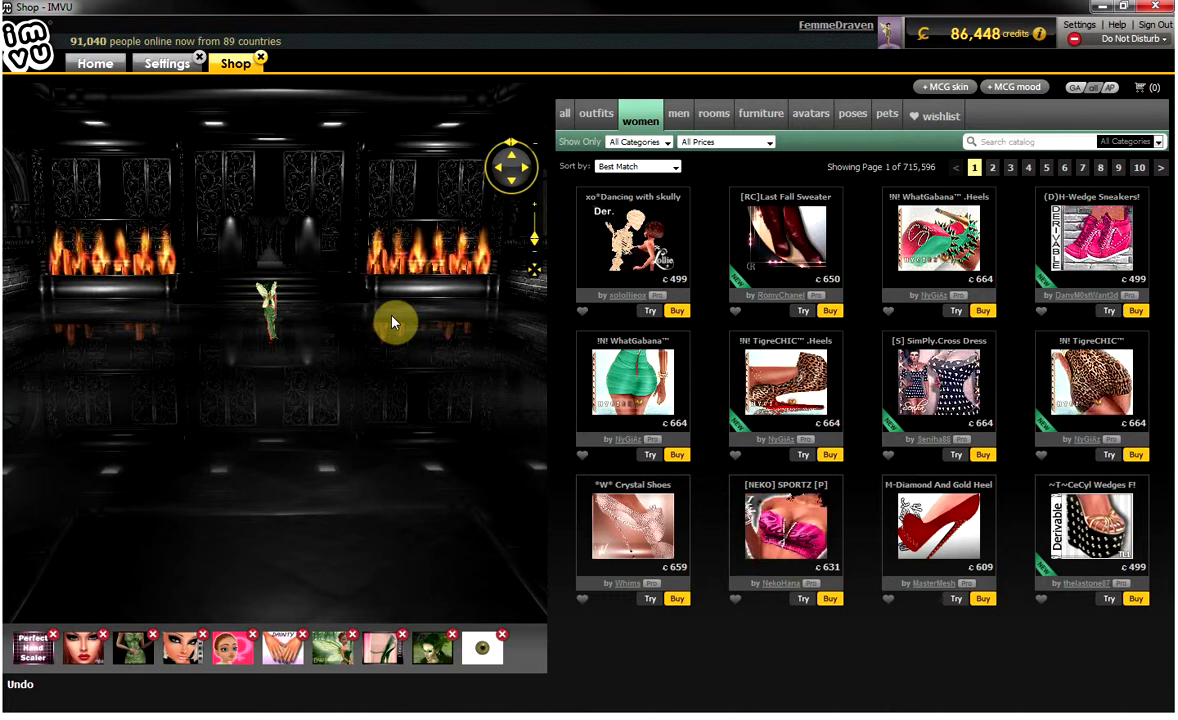
pyautogui.moveTo(392, 322)
pyautogui.mouseDown()
pyautogui.moveTo(400, 310)
pyautogui.moveTo(396, 320)
pyautogui.mouseUp()
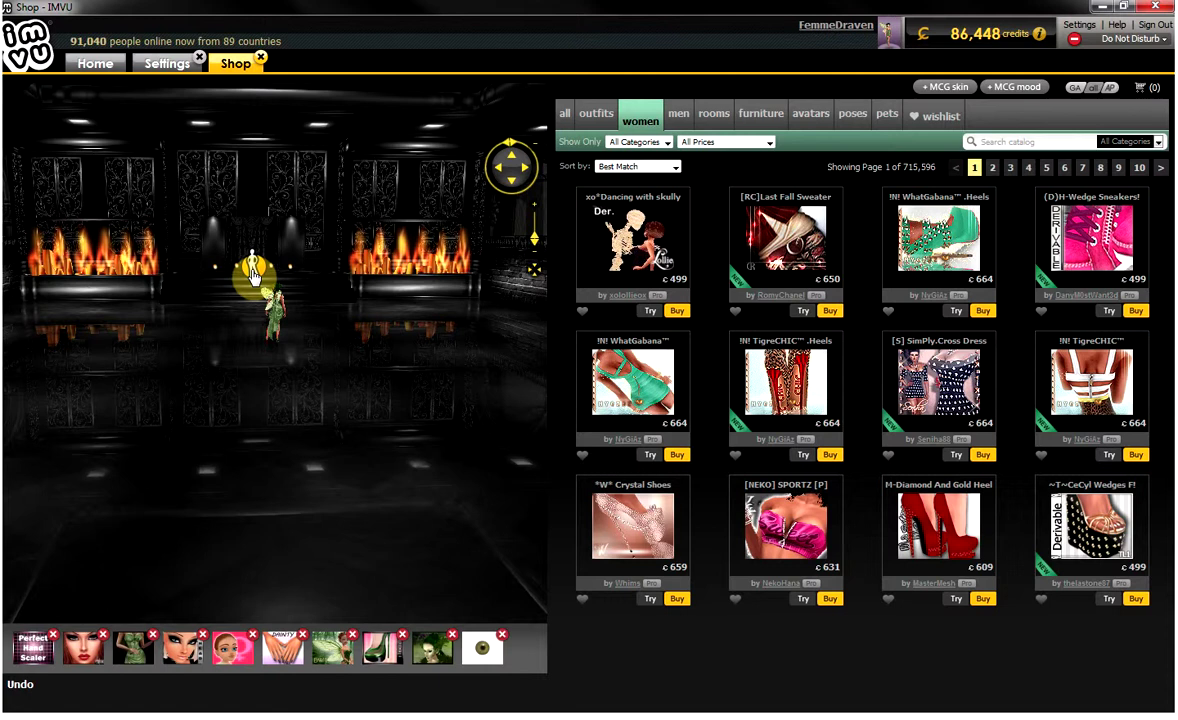
# Walk the avatar across the floor to the central fireplace atop the stairs.
pyautogui.click(253, 272)
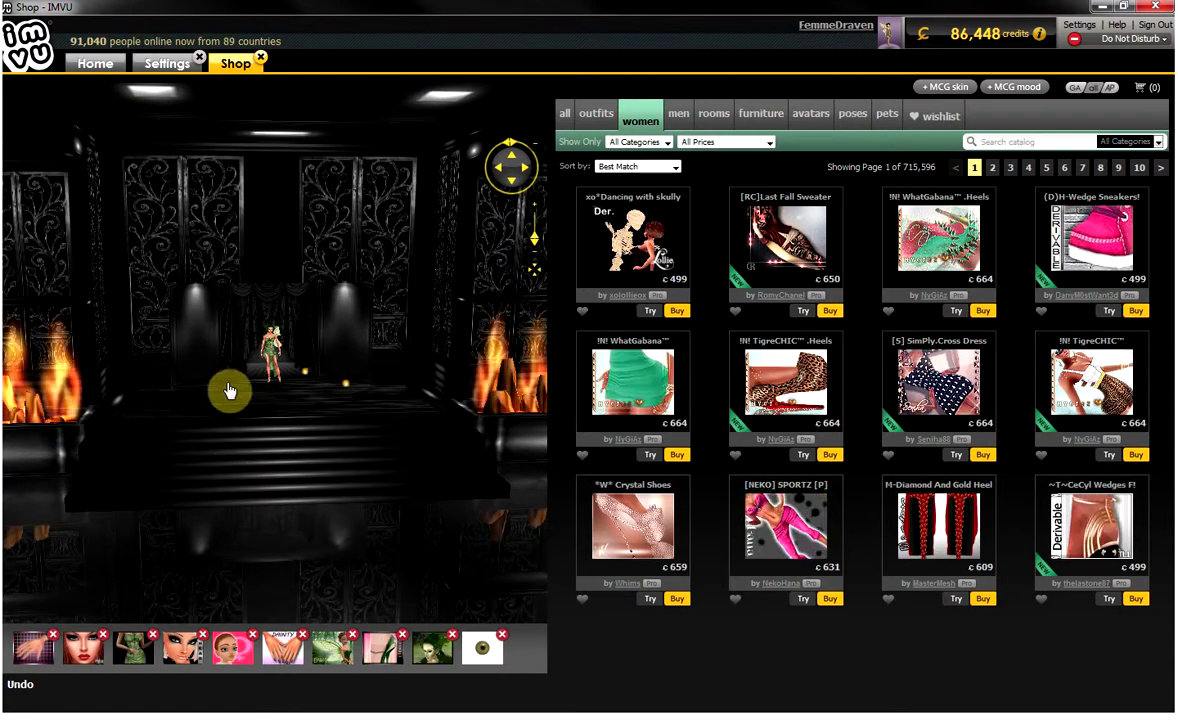
pyautogui.click(329, 395)
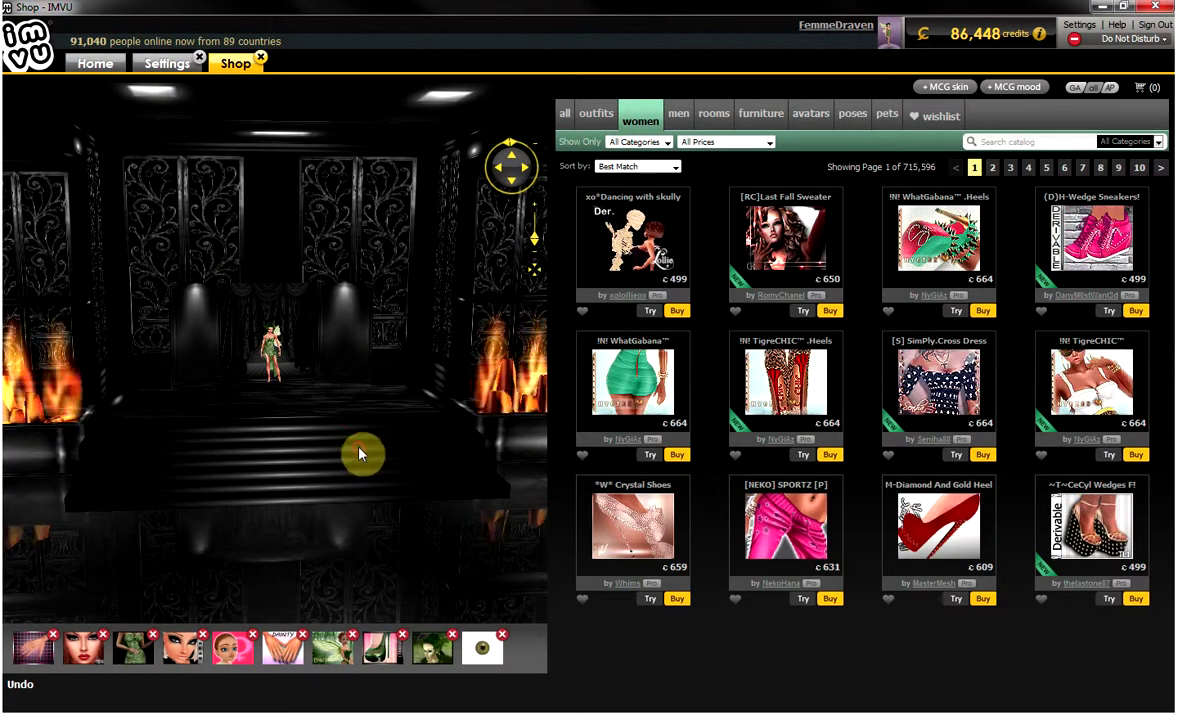
pyautogui.scroll(2, 363, 452)
pyautogui.click(385, 481)
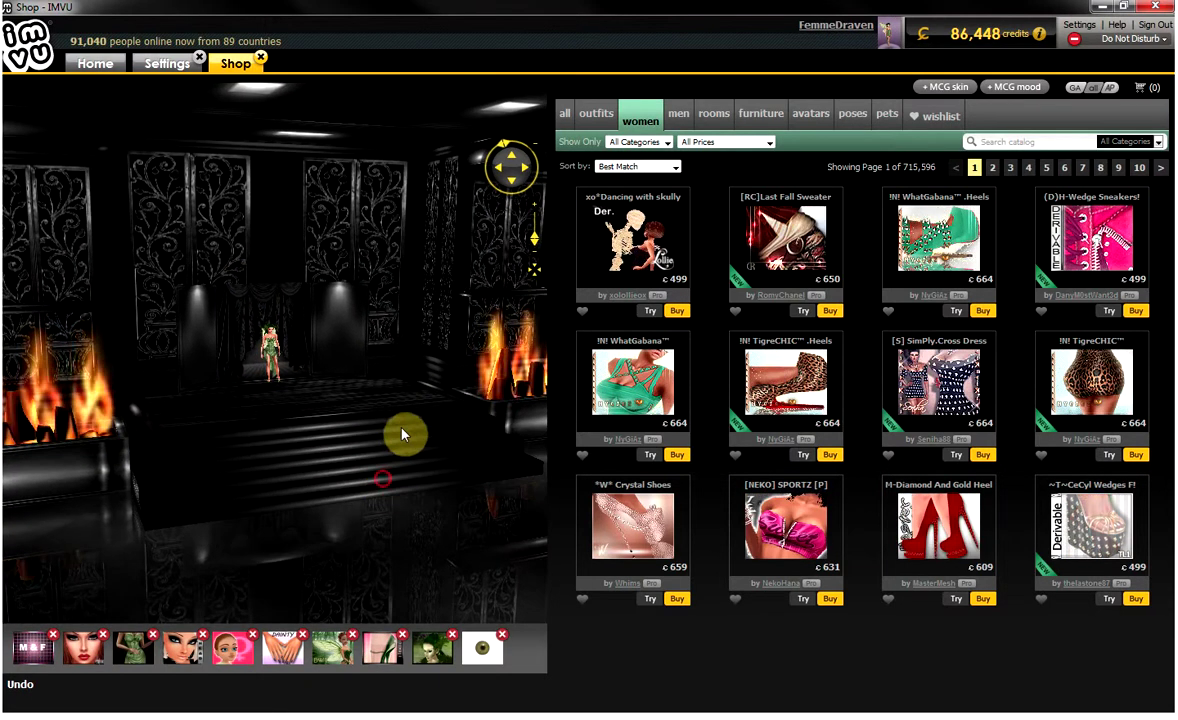
pyautogui.click(413, 410)
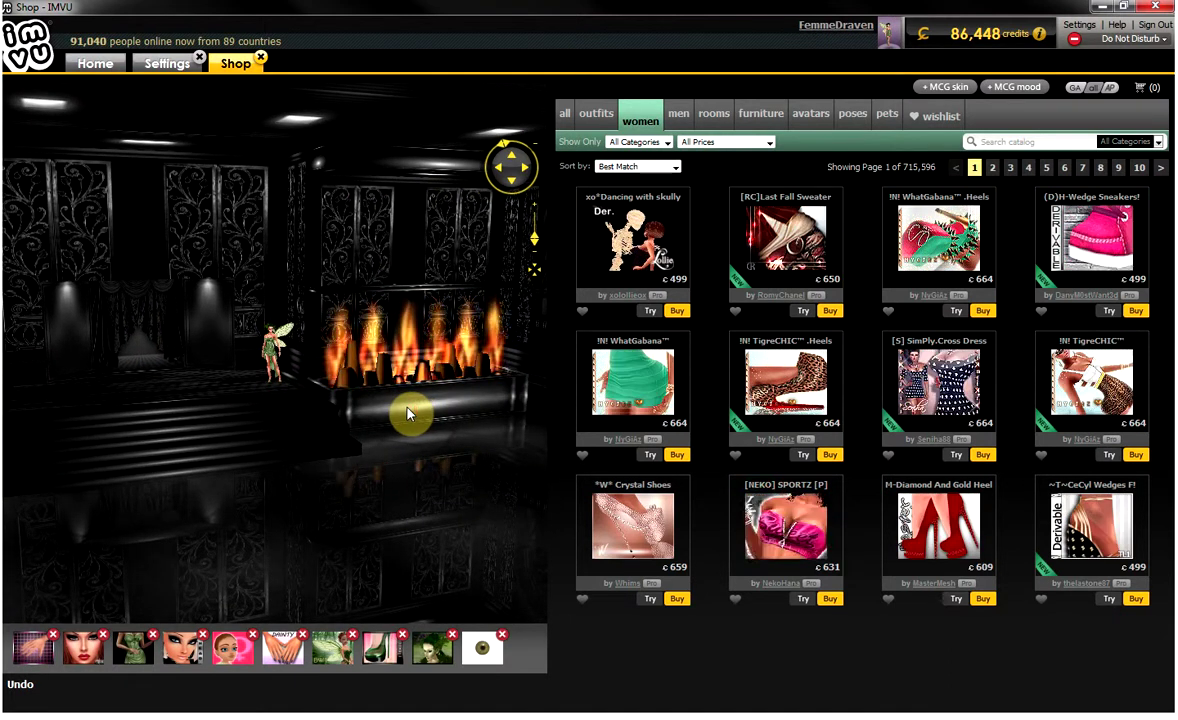
# Orbit and zoom the camera to a front view of the avatar by the fireplace.
pyautogui.press('Right')
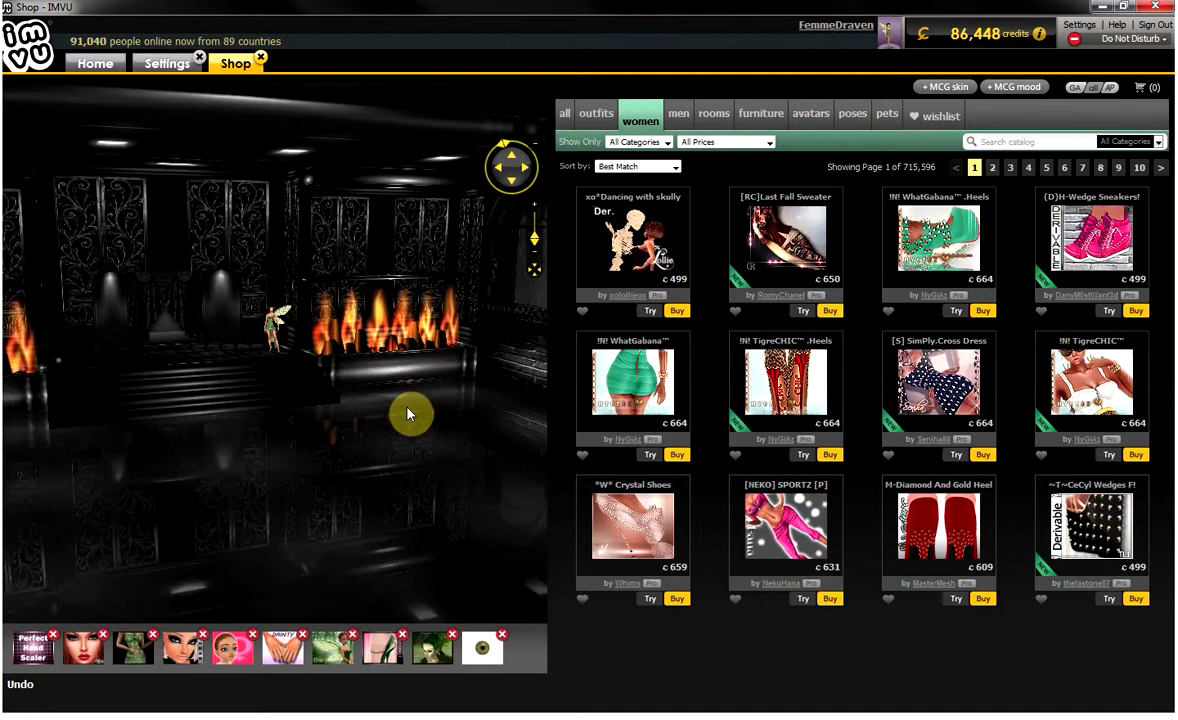
pyautogui.scroll(3, 408, 414)
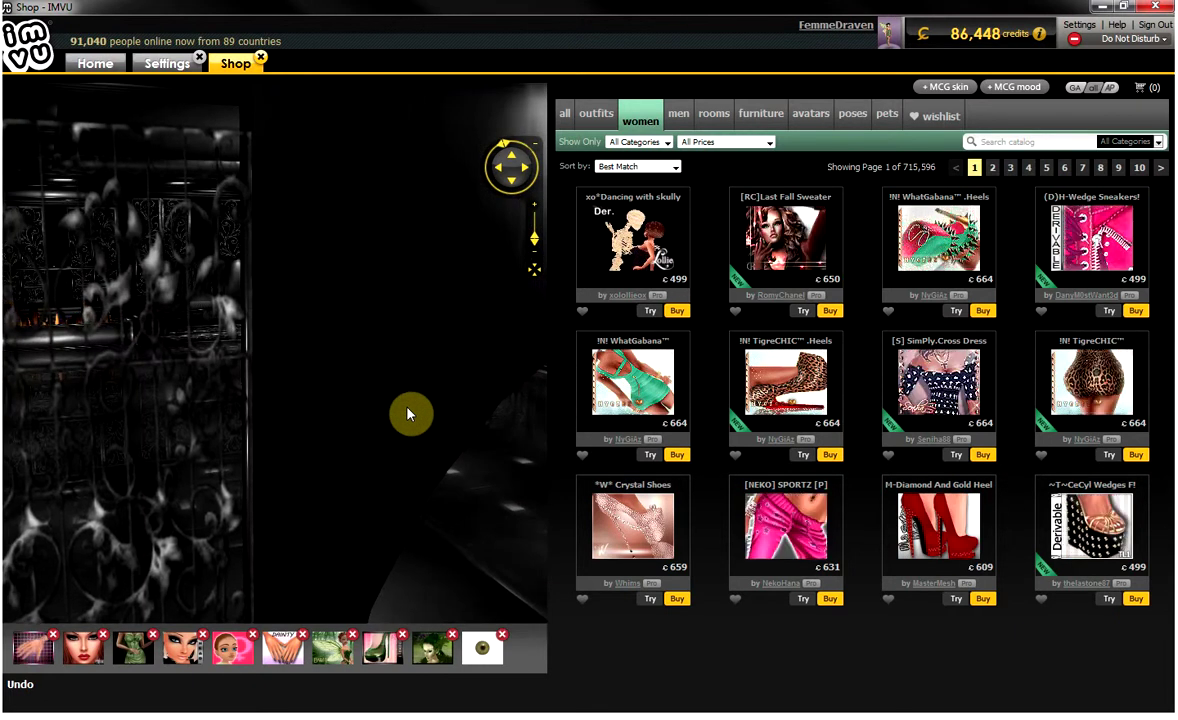
pyautogui.scroll(-3, 408, 414)
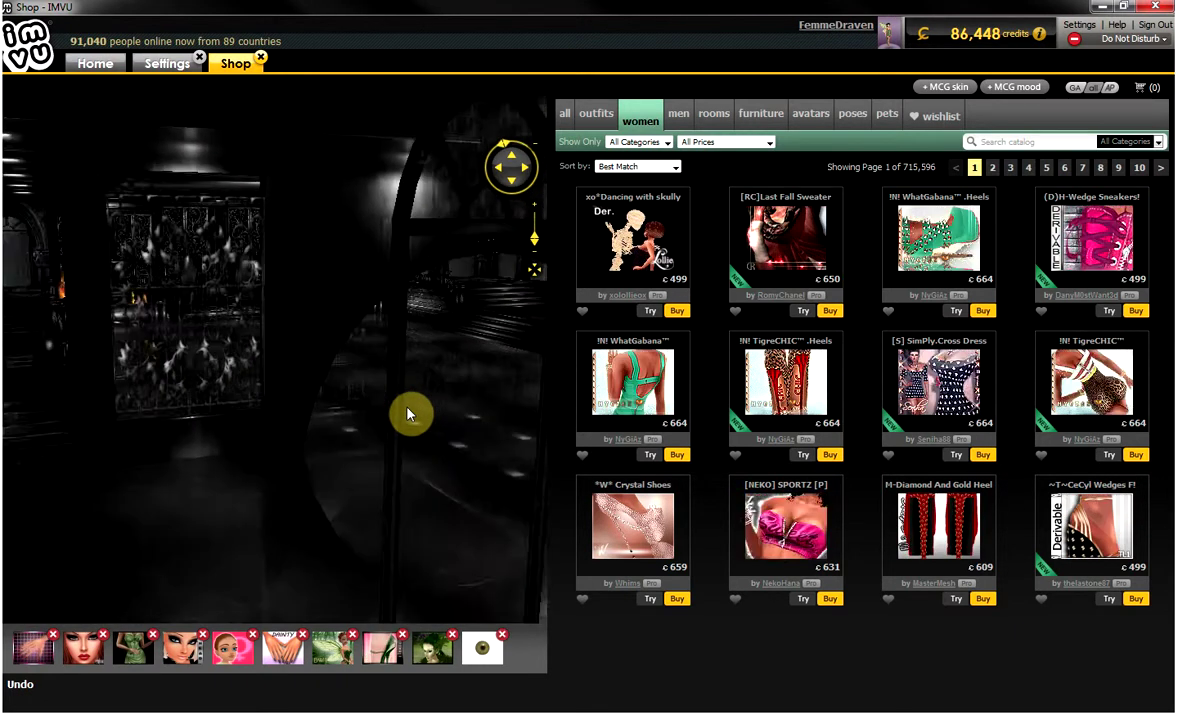
pyautogui.scroll(-3, 408, 414)
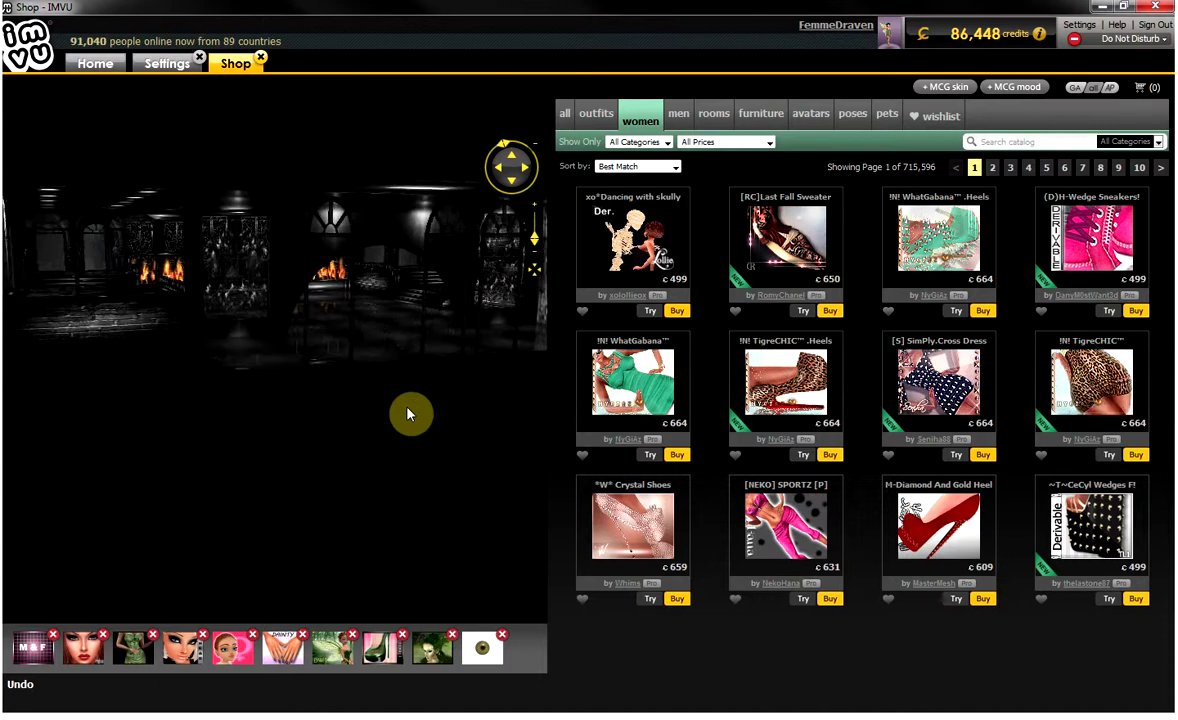
pyautogui.moveTo(394, 421)
pyautogui.mouseDown()
pyautogui.moveTo(368, 415)
pyautogui.moveTo(429, 413)
pyautogui.moveTo(281, 426)
pyautogui.moveTo(336, 427)
pyautogui.mouseUp()
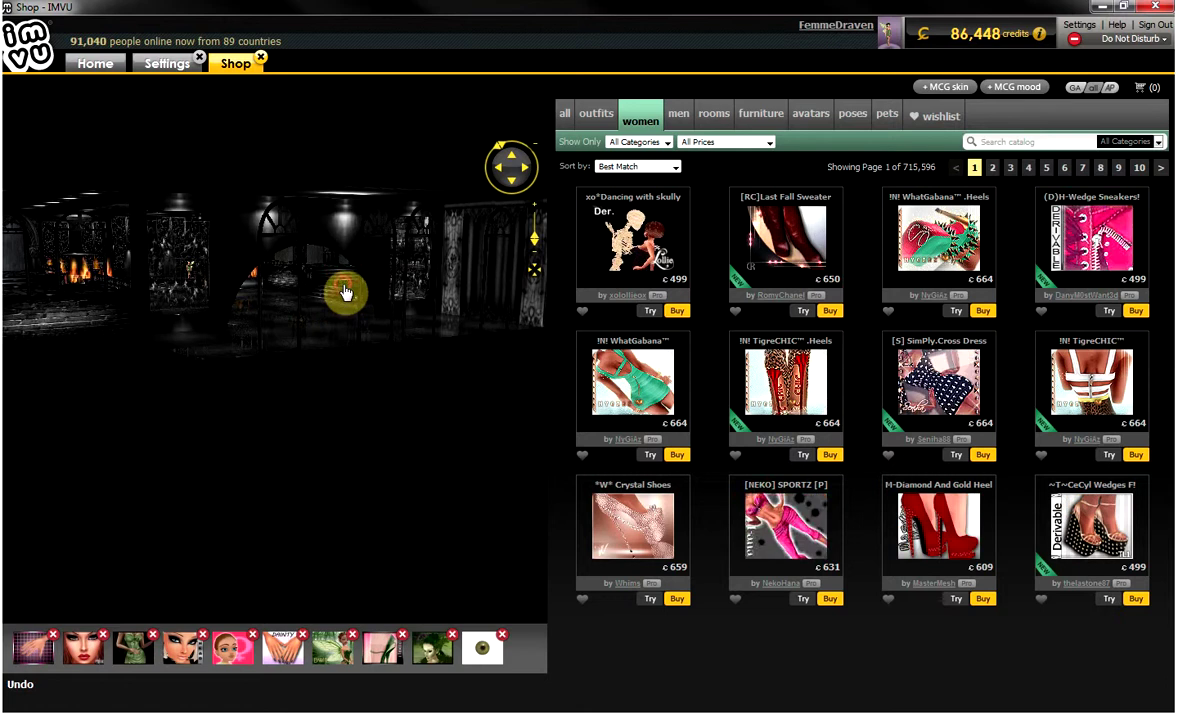
pyautogui.scroll(3, 345, 291)
pyautogui.scroll(-3, 345, 291)
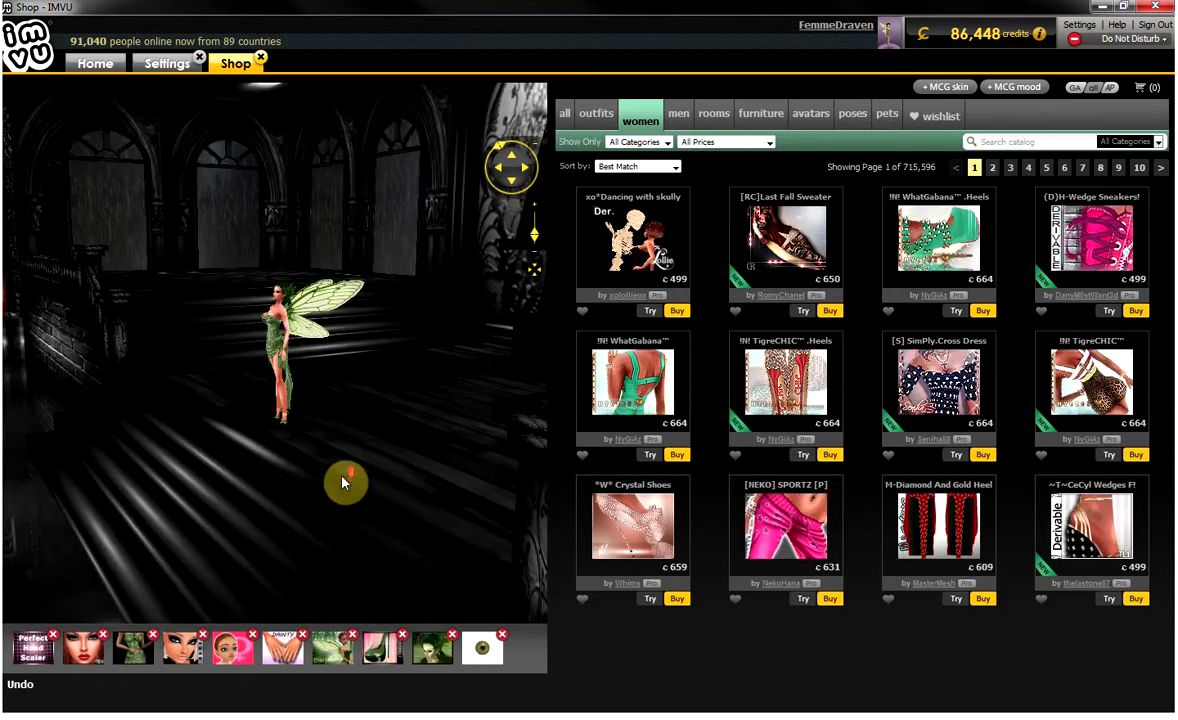
pyautogui.scroll(2, 343, 483)
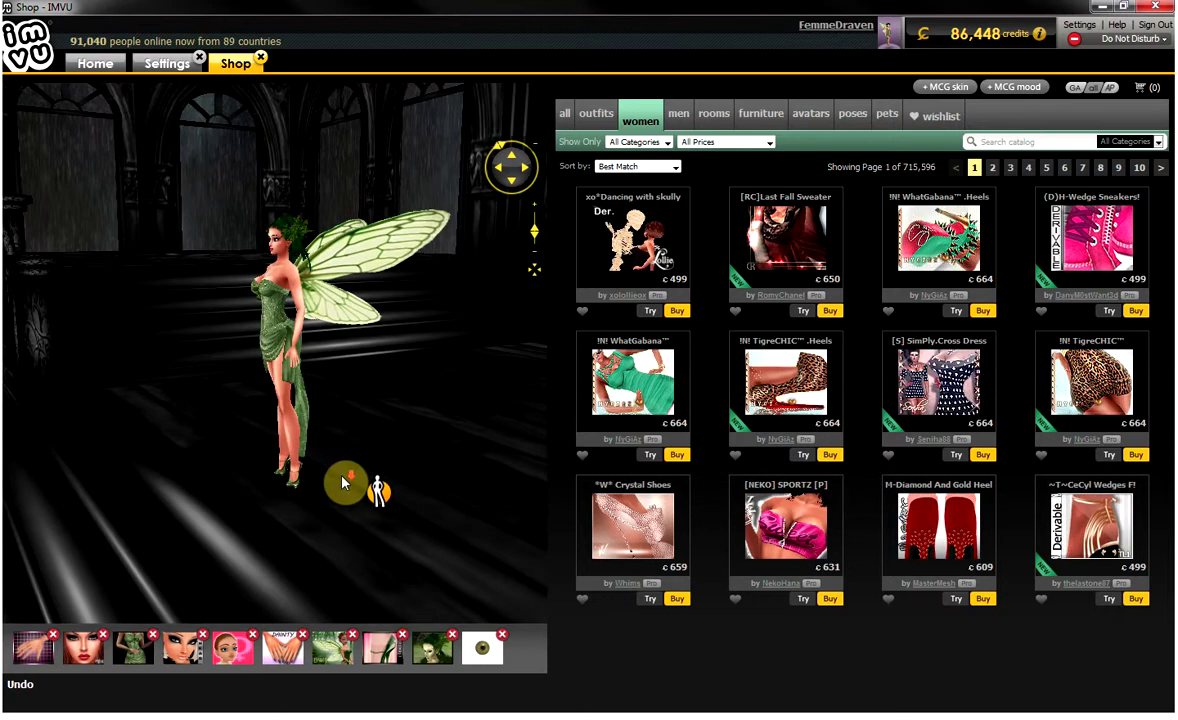
pyautogui.scroll(-1, 269, 489)
pyautogui.moveTo(269, 489); pyautogui.dragTo(373, 489)
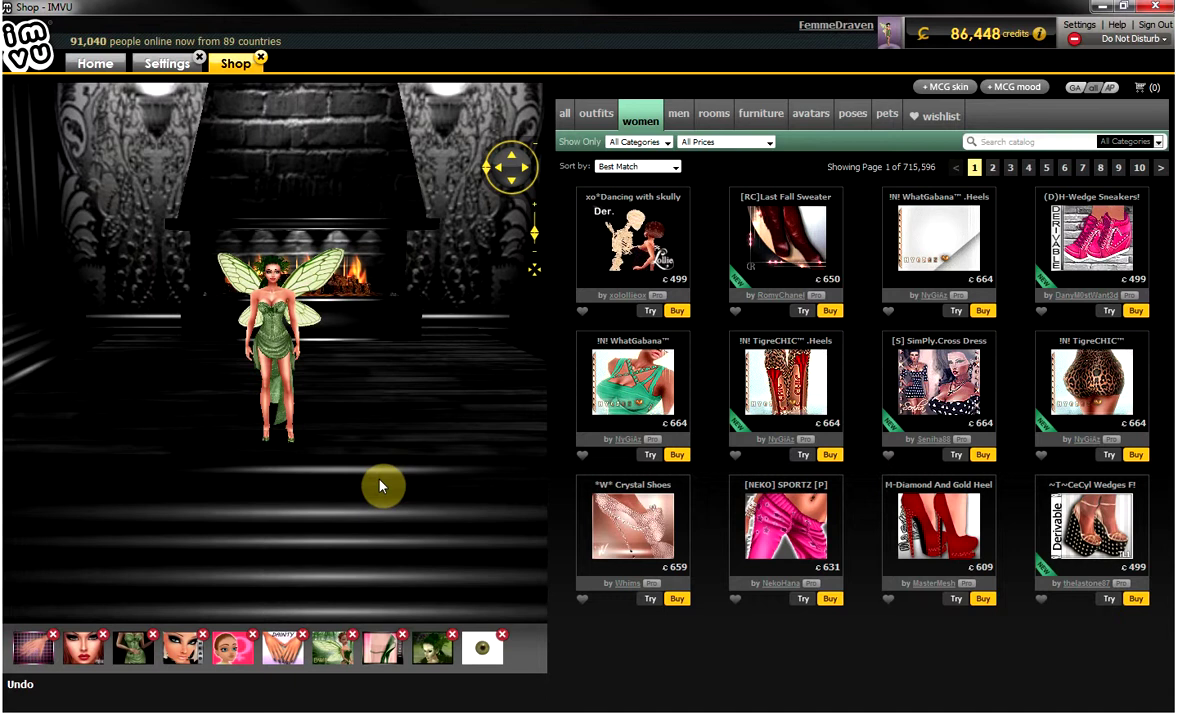
pyautogui.scroll(1, 372, 490)
pyautogui.scroll(-2, 373, 500)
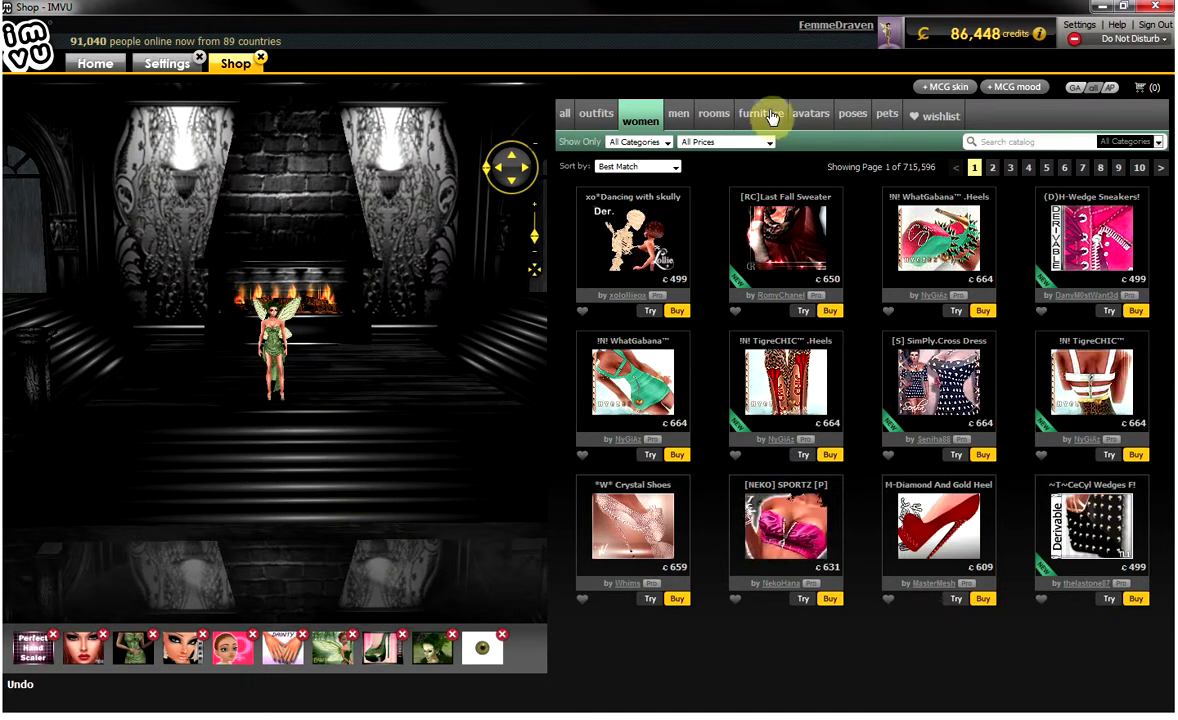
# Browse the furniture, rooms and women catalogs, then show the wishlist, page 1 of 2.
pyautogui.click(762, 118)
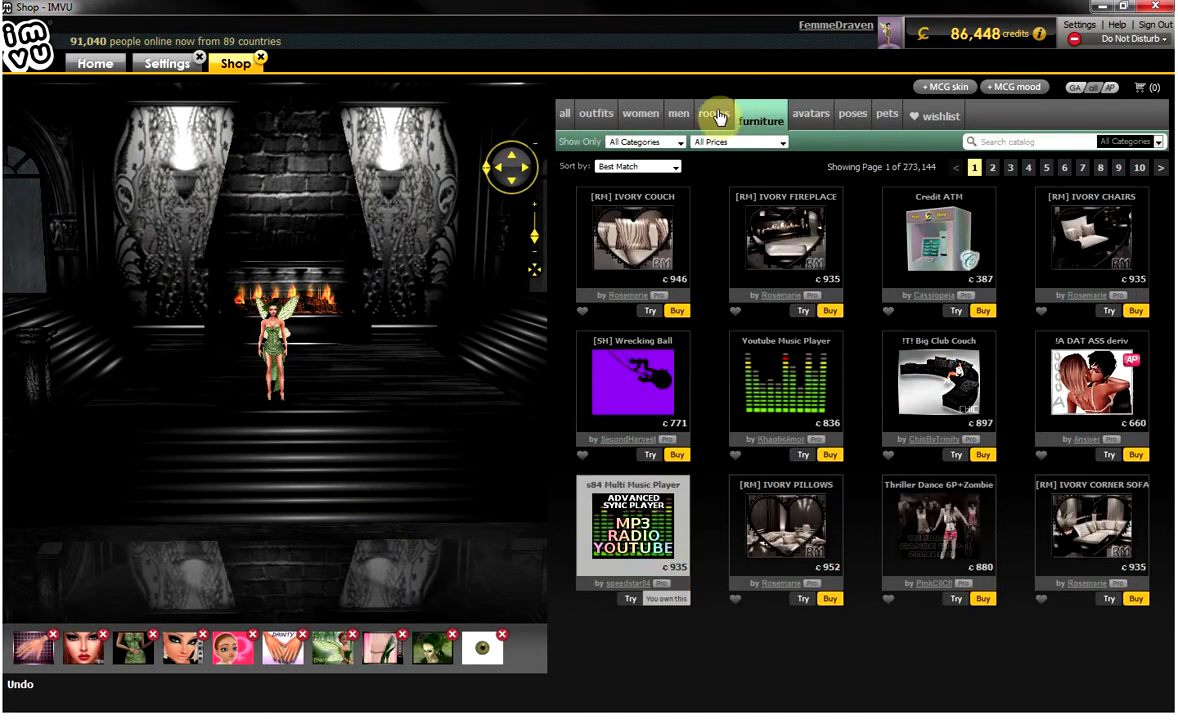
pyautogui.click(716, 118)
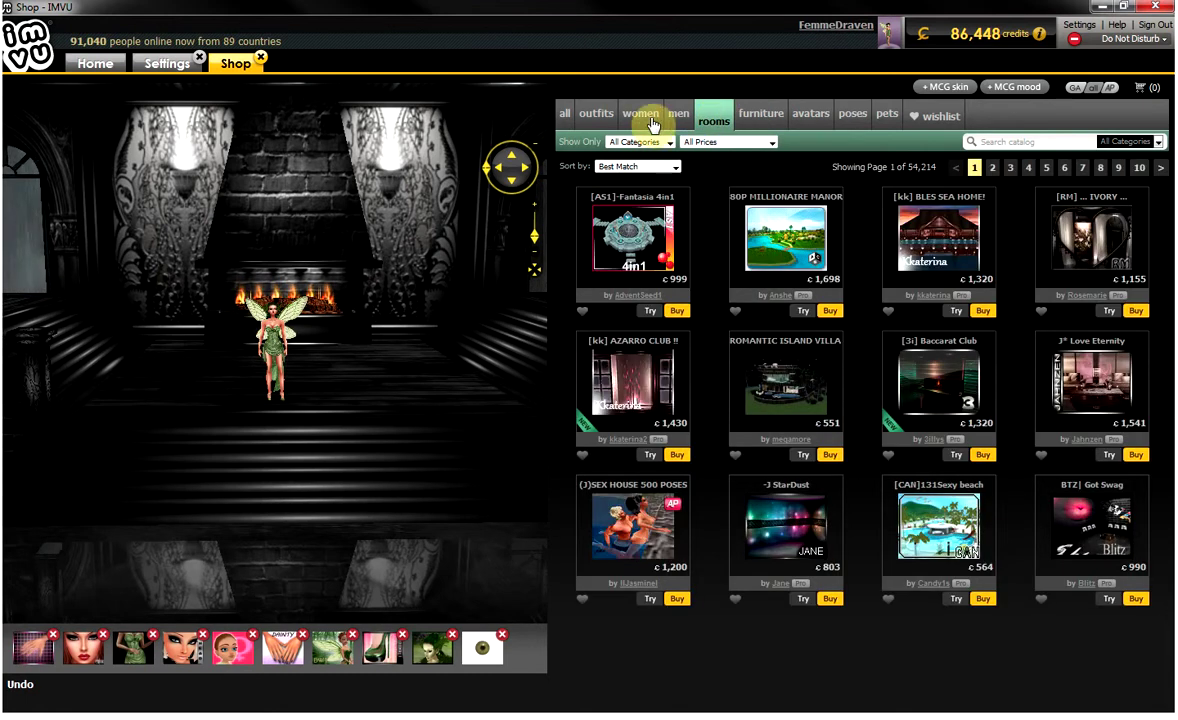
pyautogui.click(643, 120)
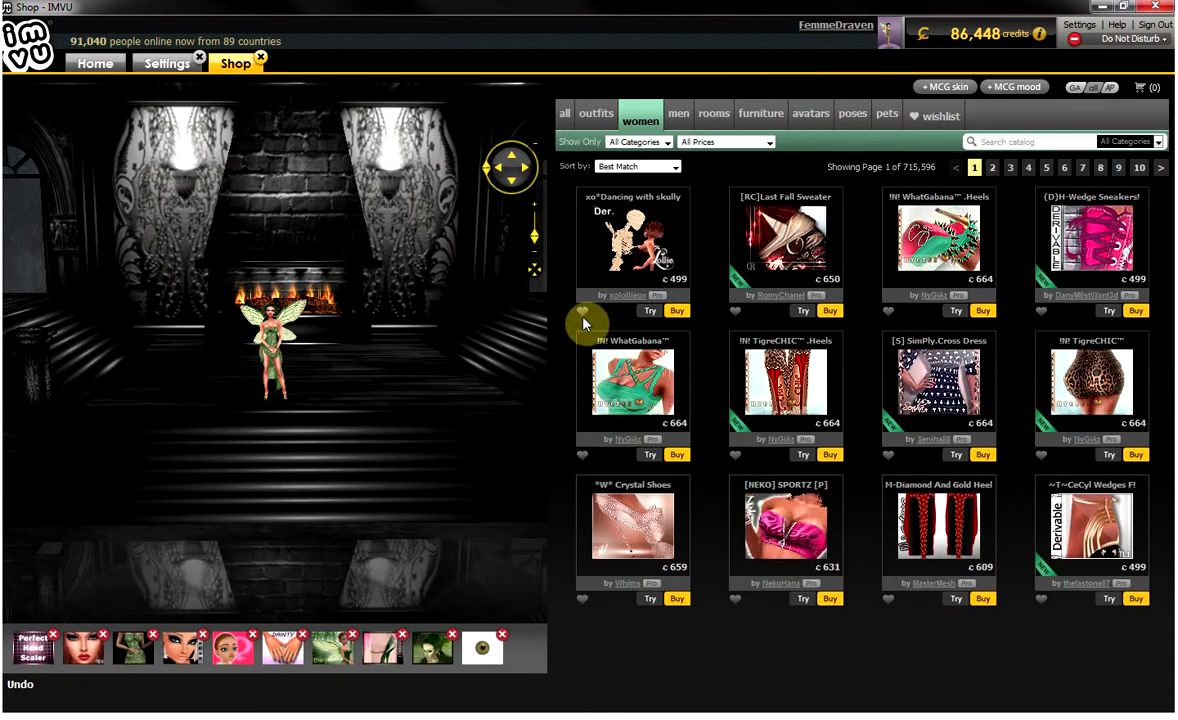
pyautogui.moveTo(581, 318)
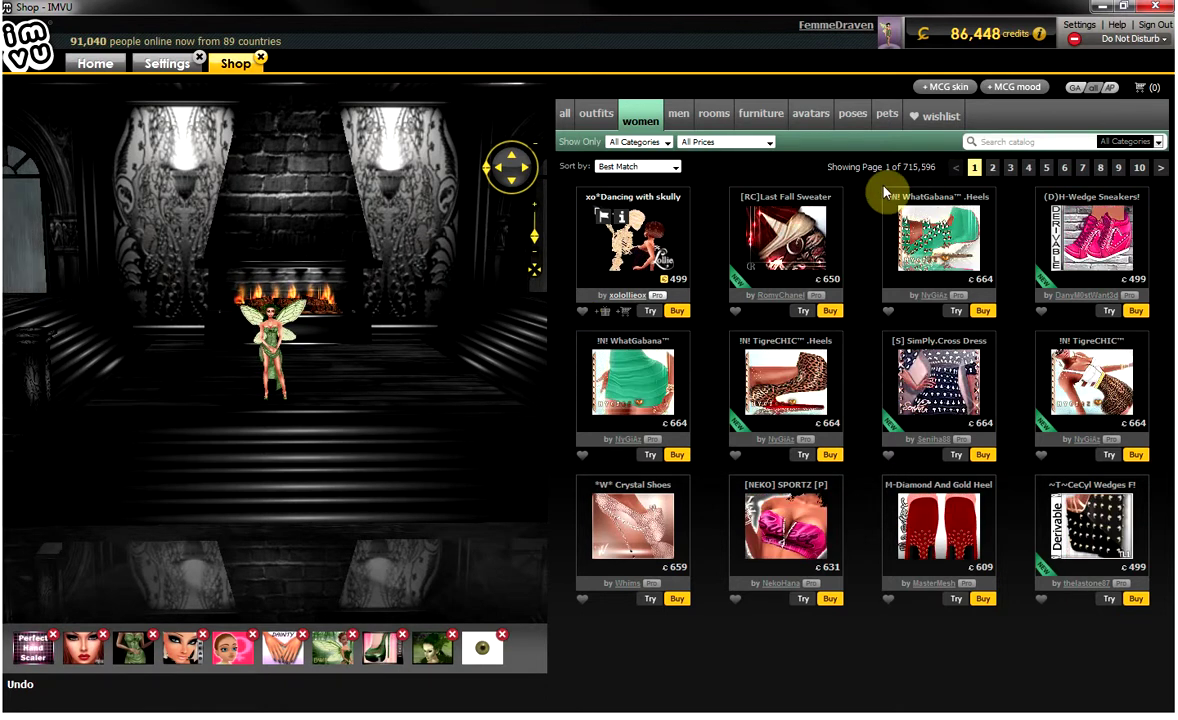
pyautogui.click(931, 122)
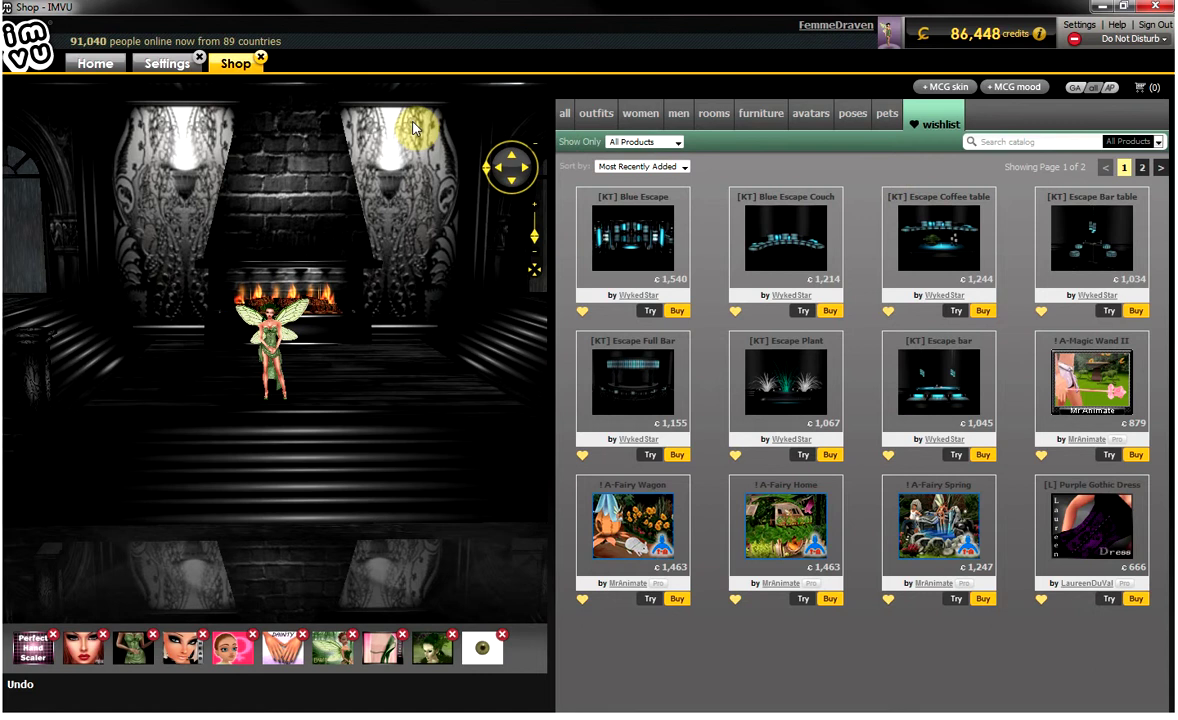
# Close the Shop and Settings tabs and load My Room from Home.
pyautogui.click(260, 59)
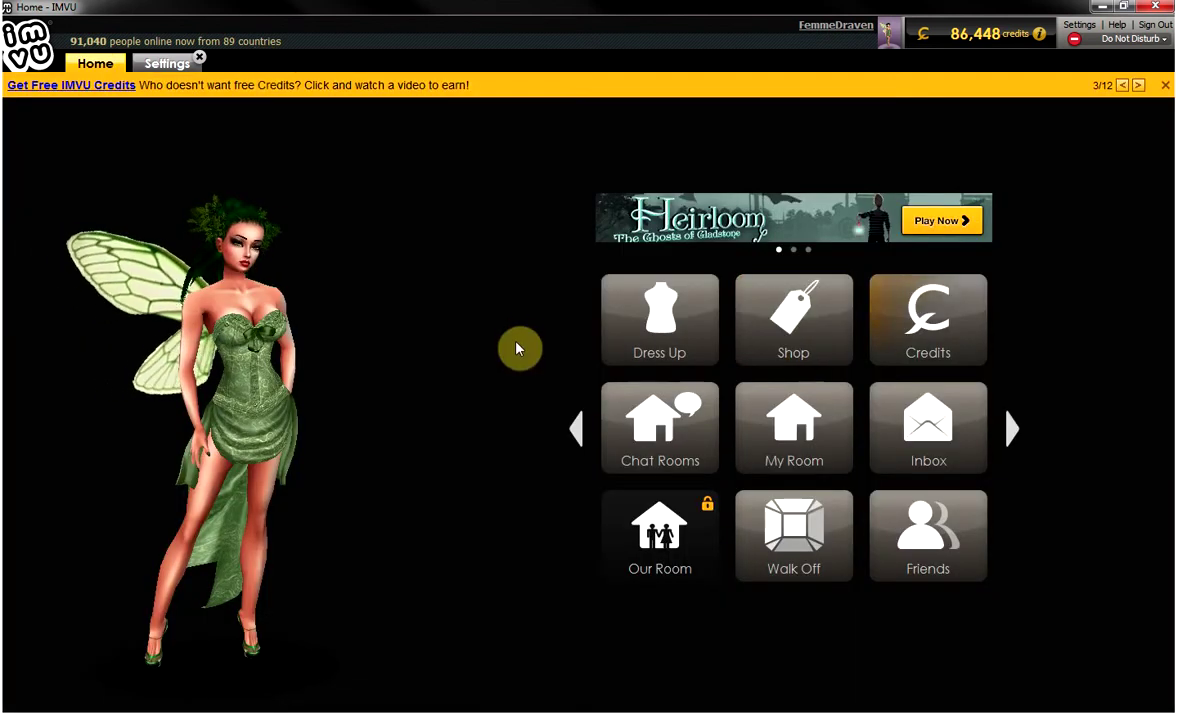
pyautogui.click(792, 440)
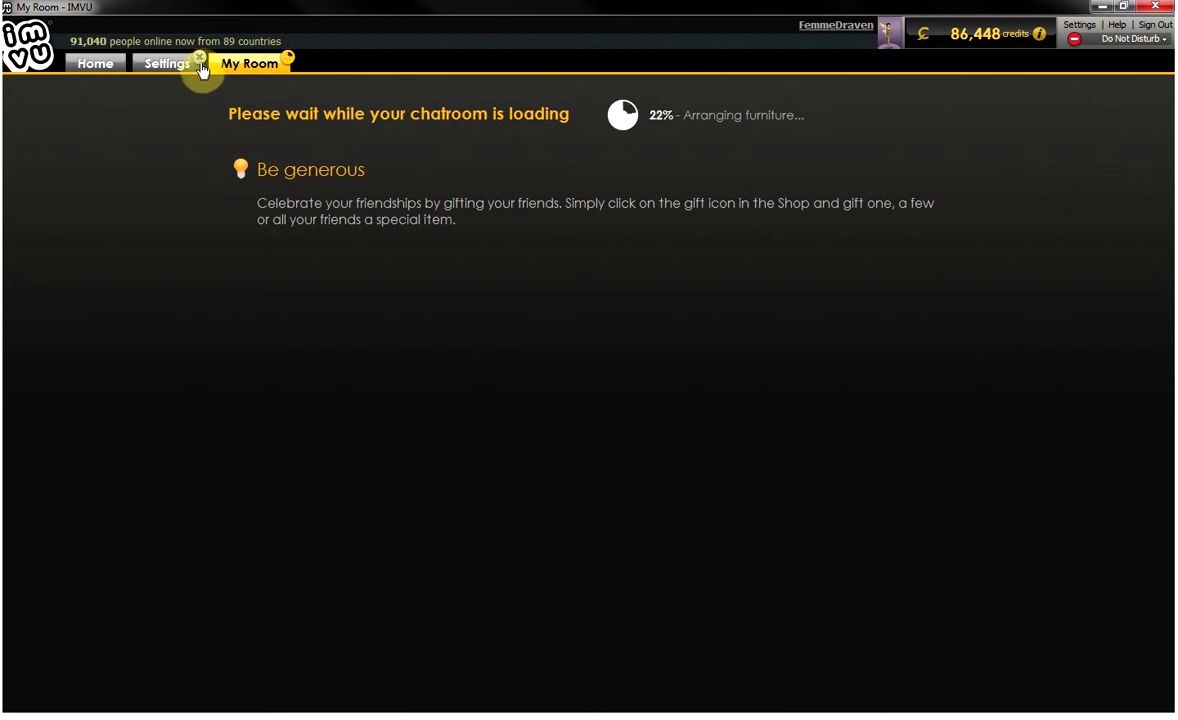
pyautogui.click(199, 59)
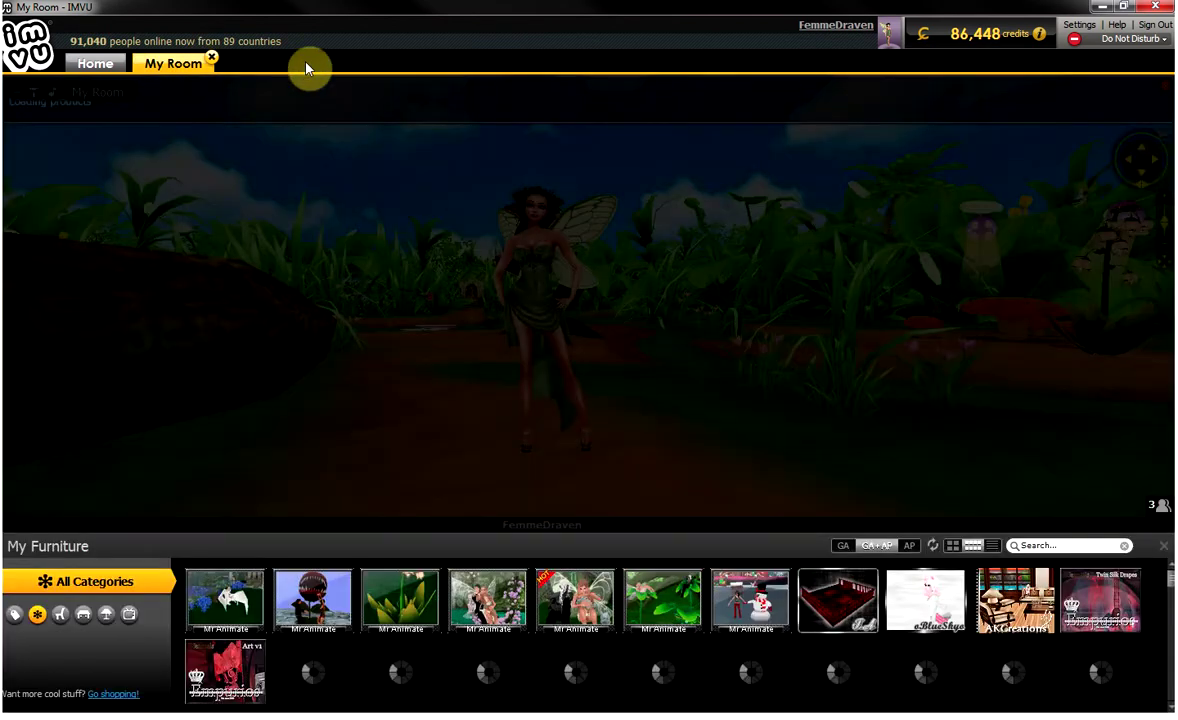